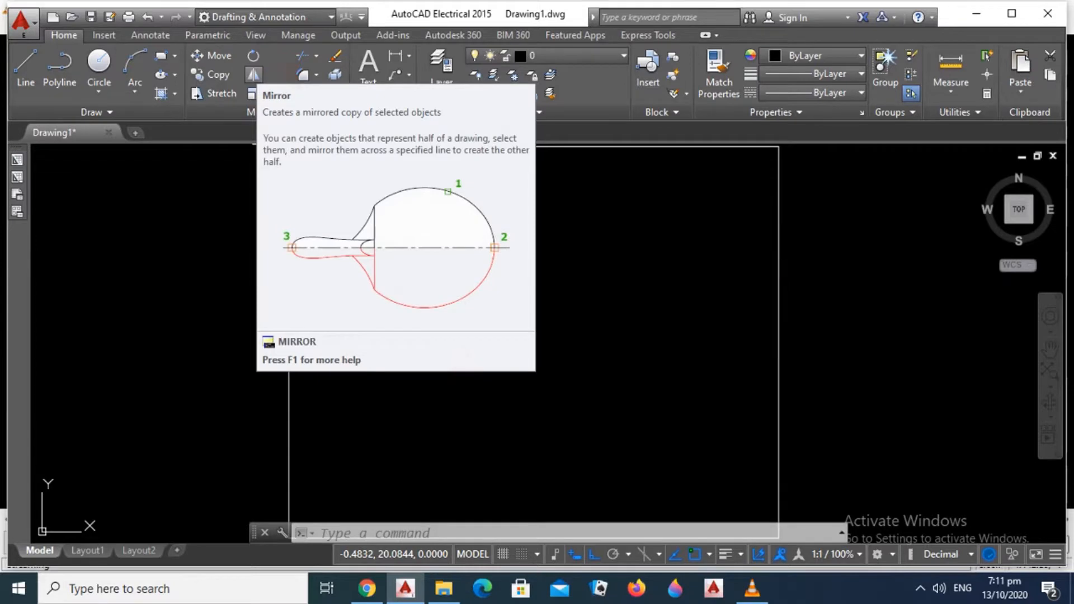
- Try mirroring the notched profile across the vertical line with the source objects erased, and undo the mirror
{"action": "left_click", "coordinate": [254, 75]}
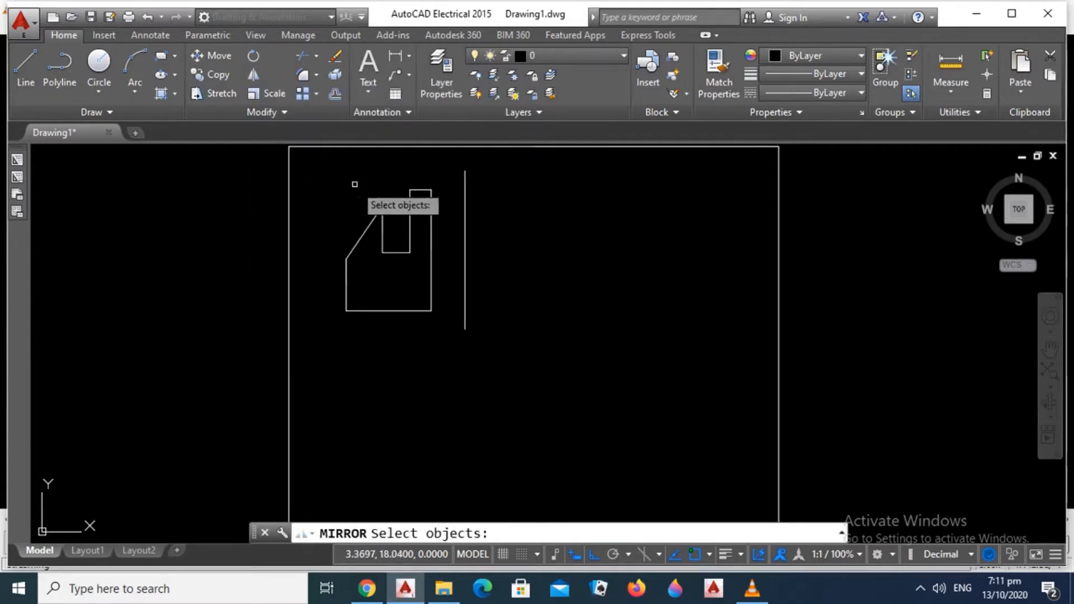
{"action": "left_click", "coordinate": [327, 174]}
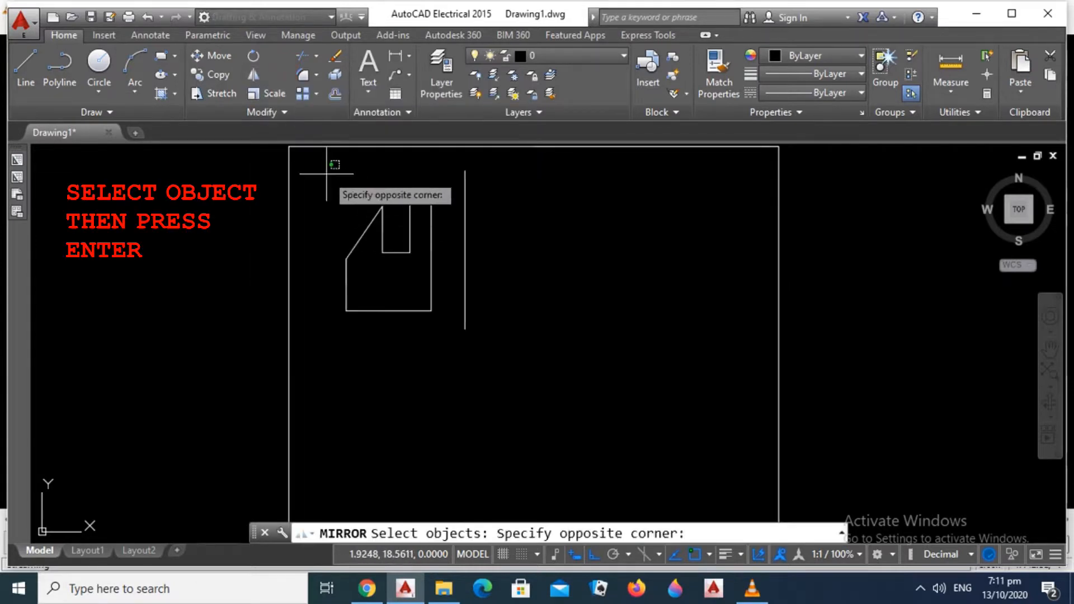
{"action": "left_click", "coordinate": [438, 324]}
{"action": "key", "text": "Return"}
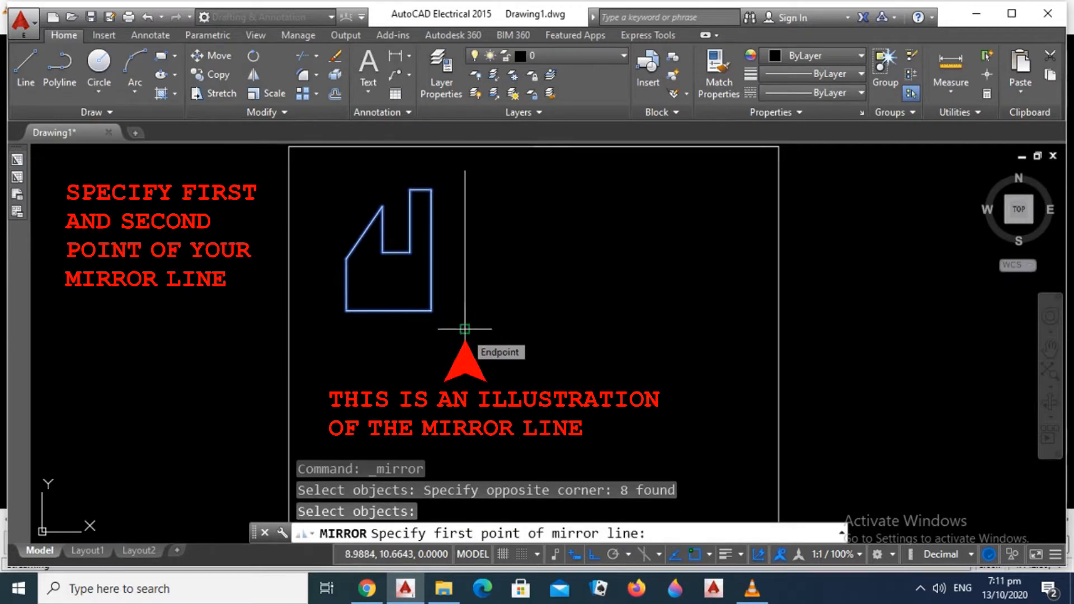
{"action": "left_click", "coordinate": [465, 329]}
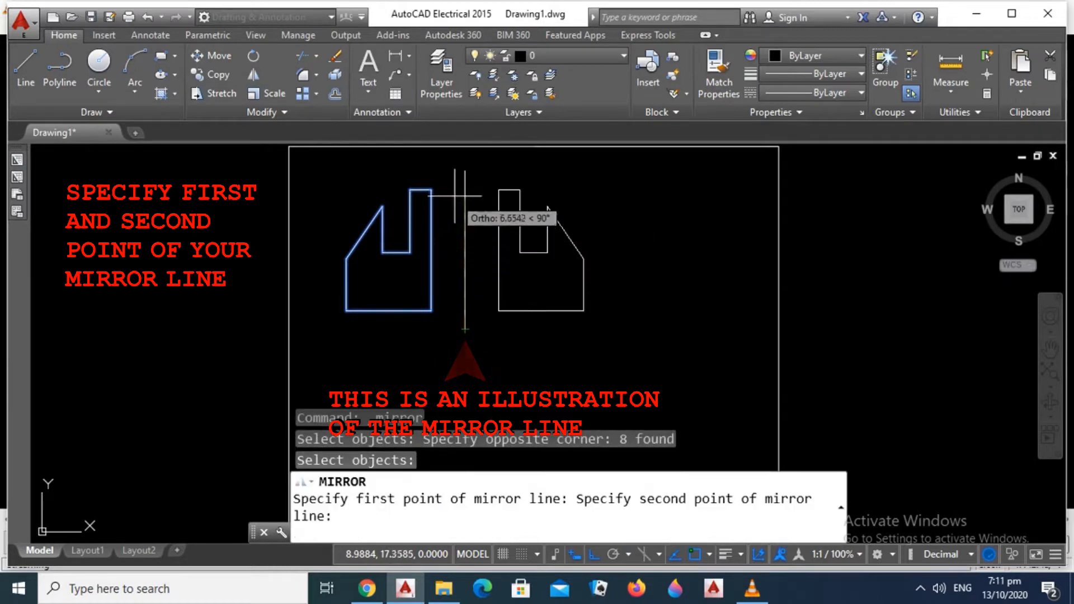
{"action": "left_click", "coordinate": [464, 173]}
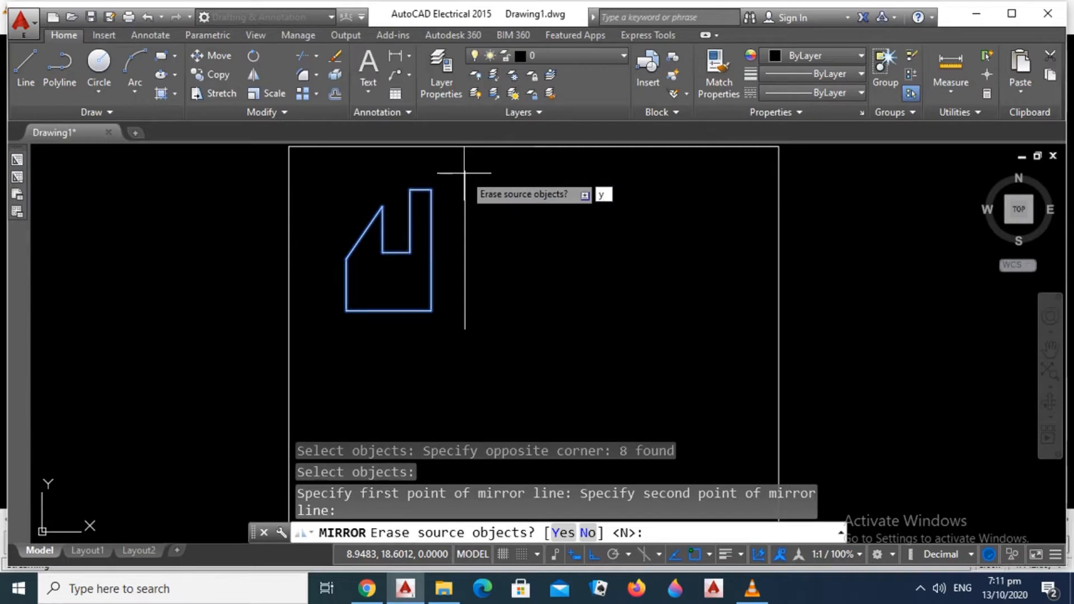
{"action": "key", "text": "Return"}
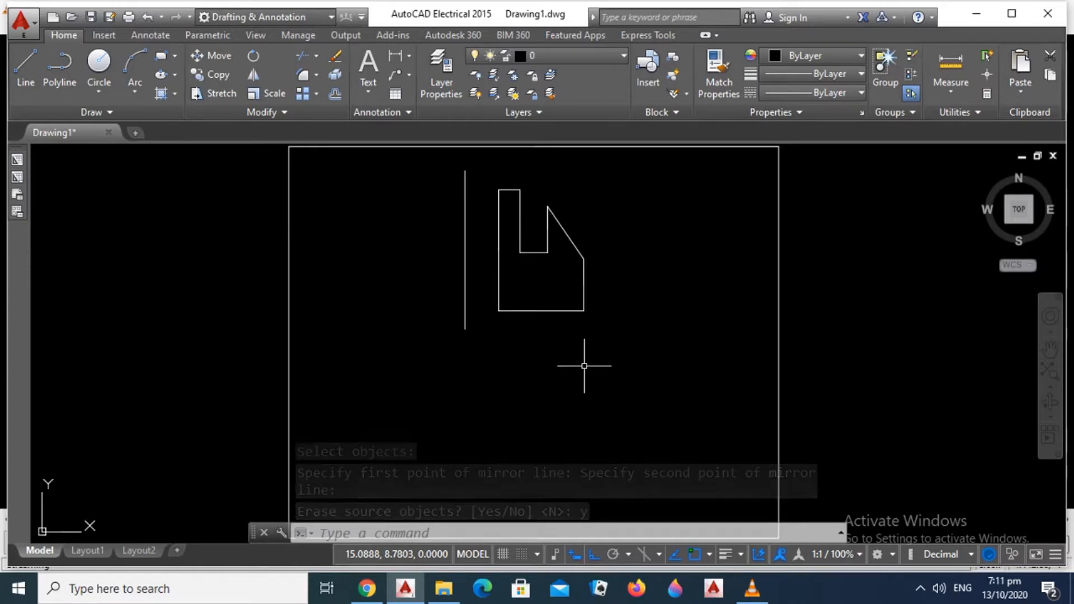
{"action": "key", "text": "ctrl+z"}
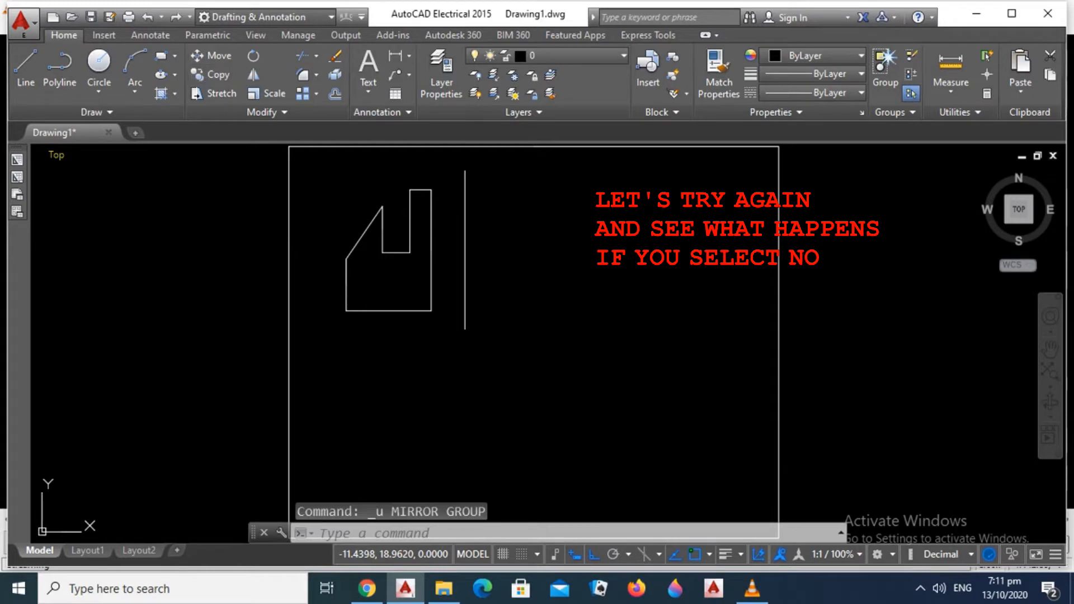
- Mirror the notched profile across the full vertical line, answering No to erasing the source objects
{"action": "left_click", "coordinate": [253, 75]}
{"action": "left_click", "coordinate": [324, 170]}
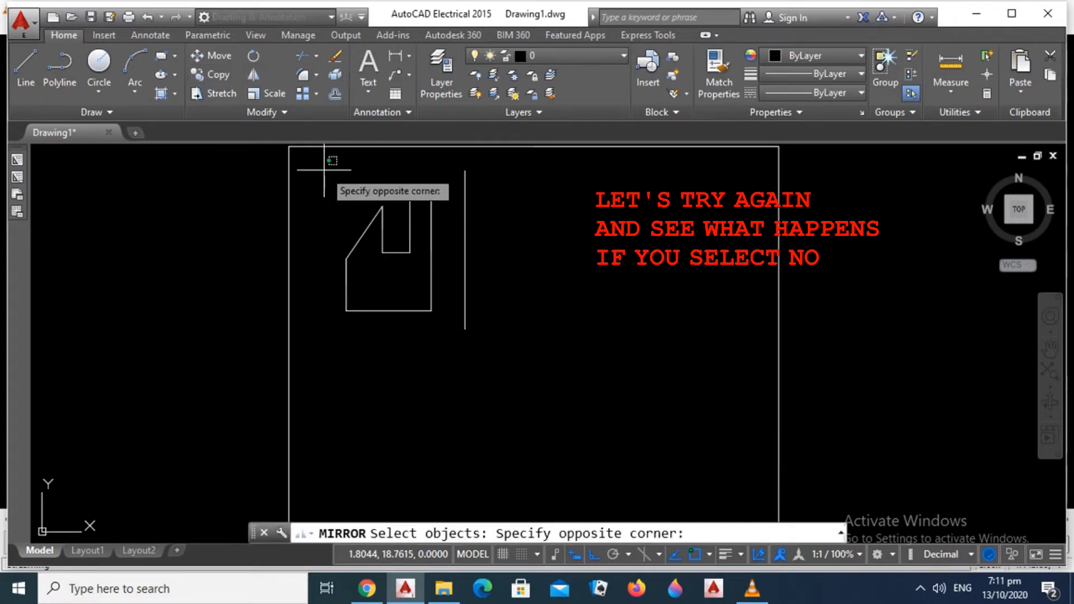
{"action": "left_click", "coordinate": [450, 317]}
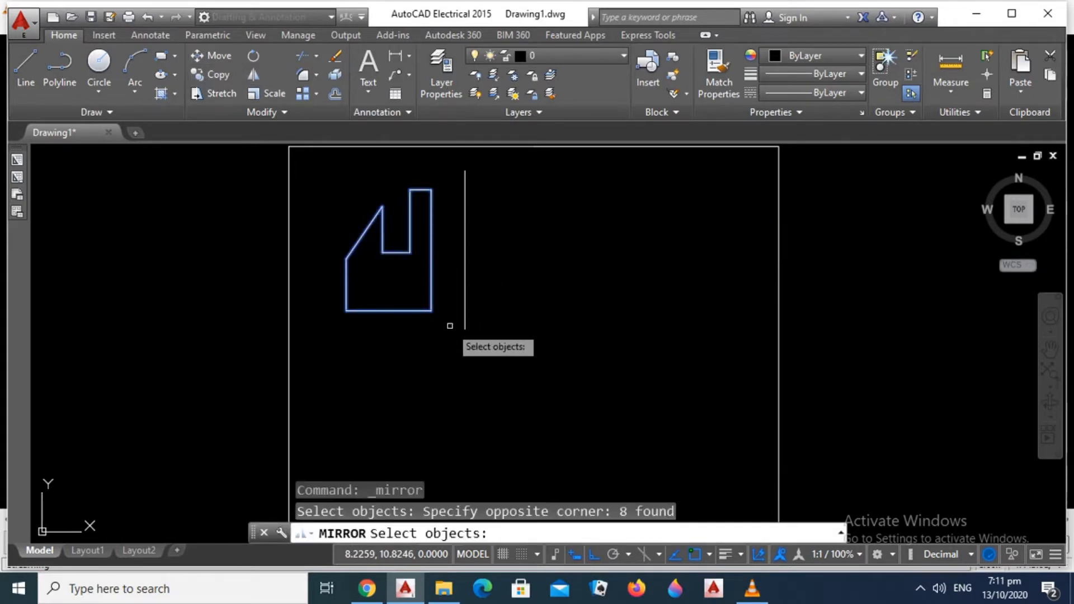
{"action": "key", "text": "Return"}
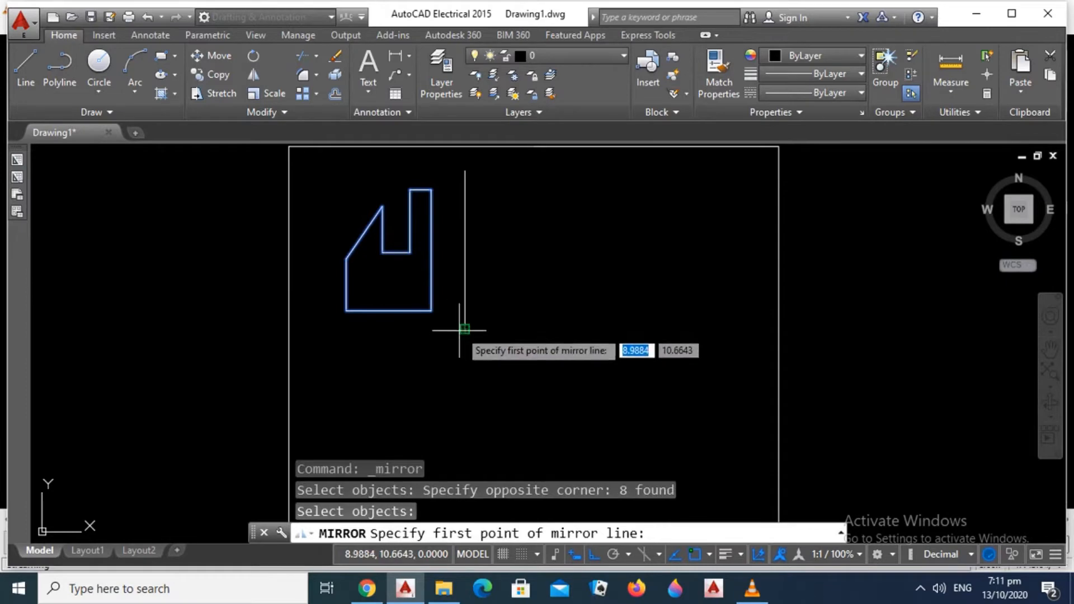
{"action": "left_click", "coordinate": [464, 330]}
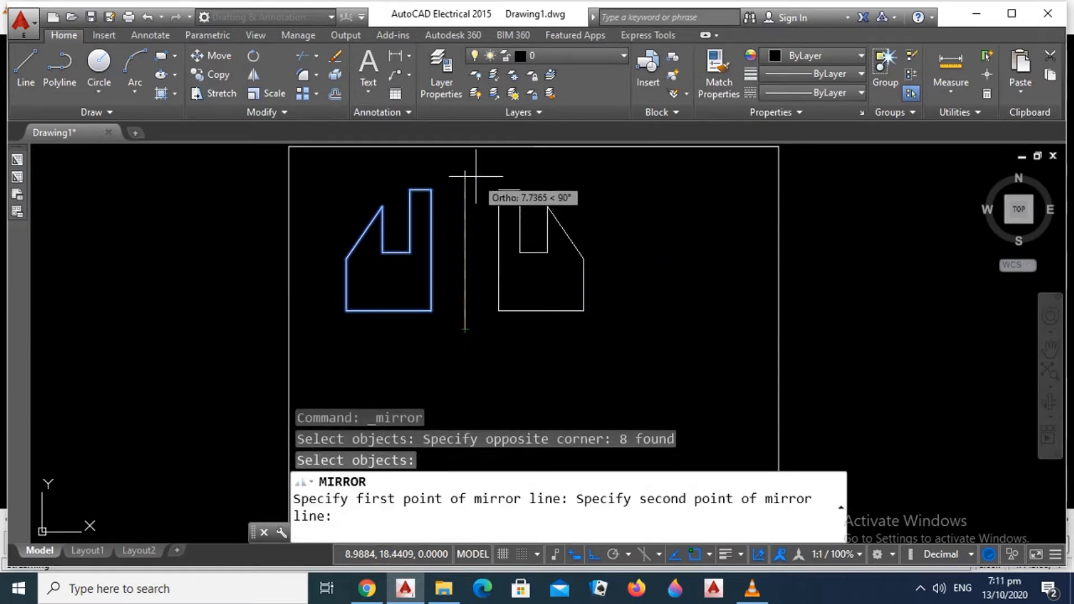
{"action": "left_click", "coordinate": [457, 172]}
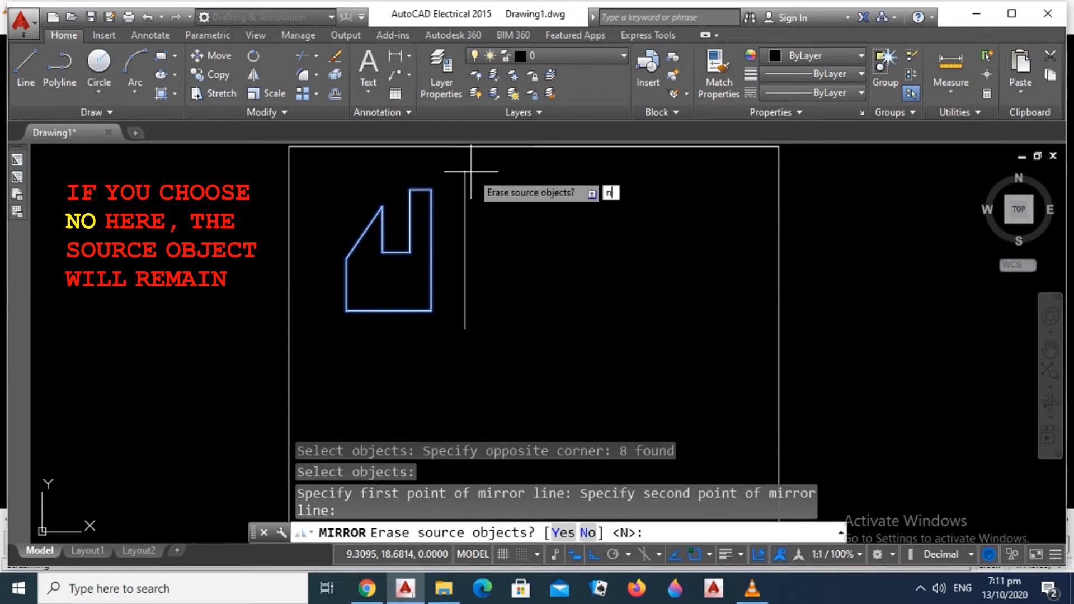
{"action": "key", "text": "Return"}
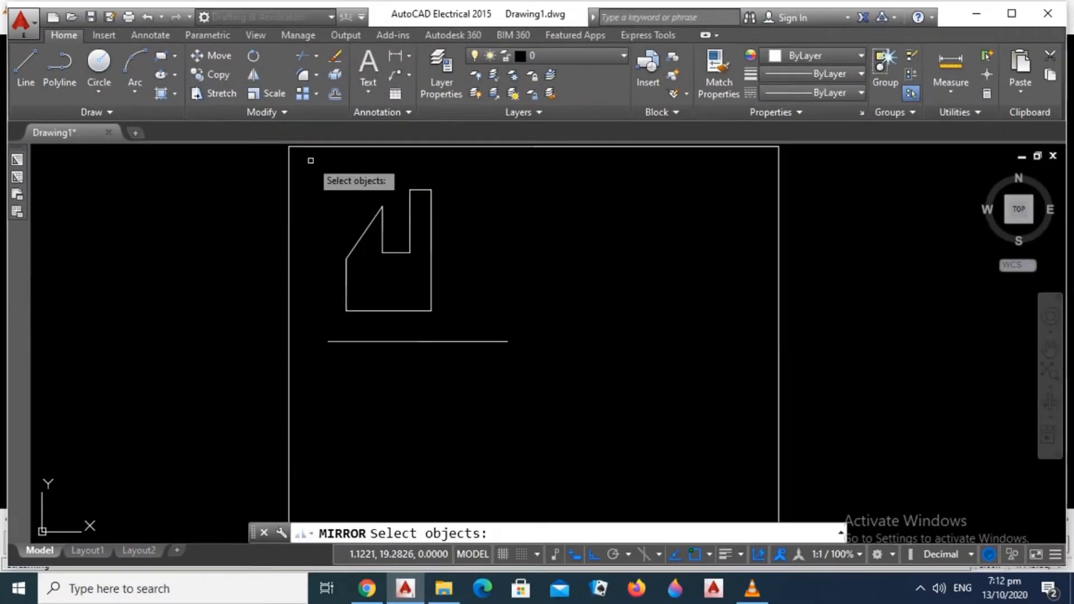
- Mirror the notched profile across the horizontal line below it, keeping the source objects
{"action": "left_click", "coordinate": [316, 173]}
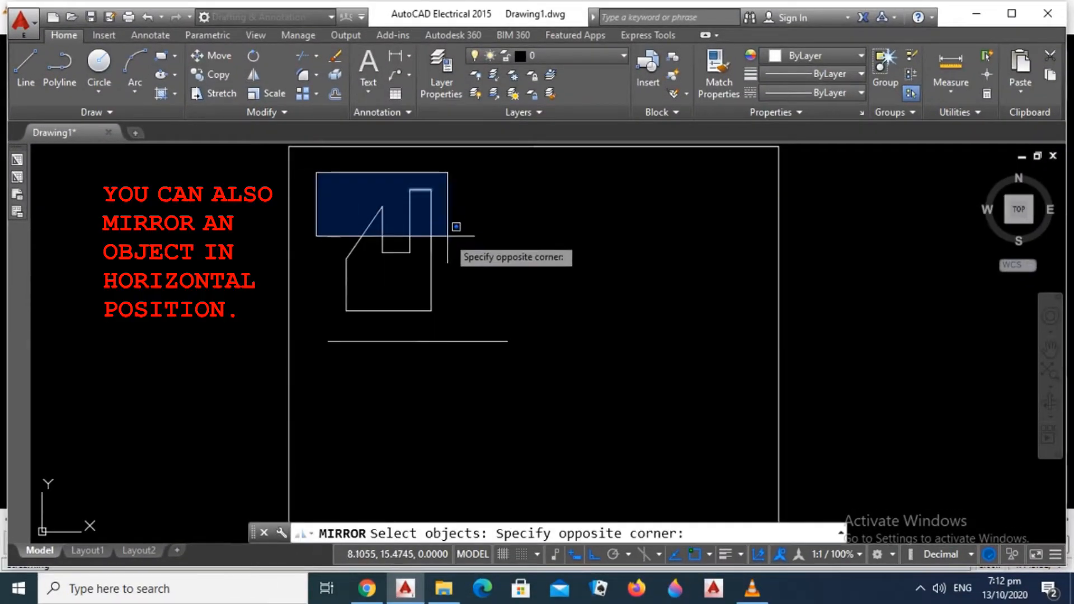
{"action": "left_click", "coordinate": [463, 322]}
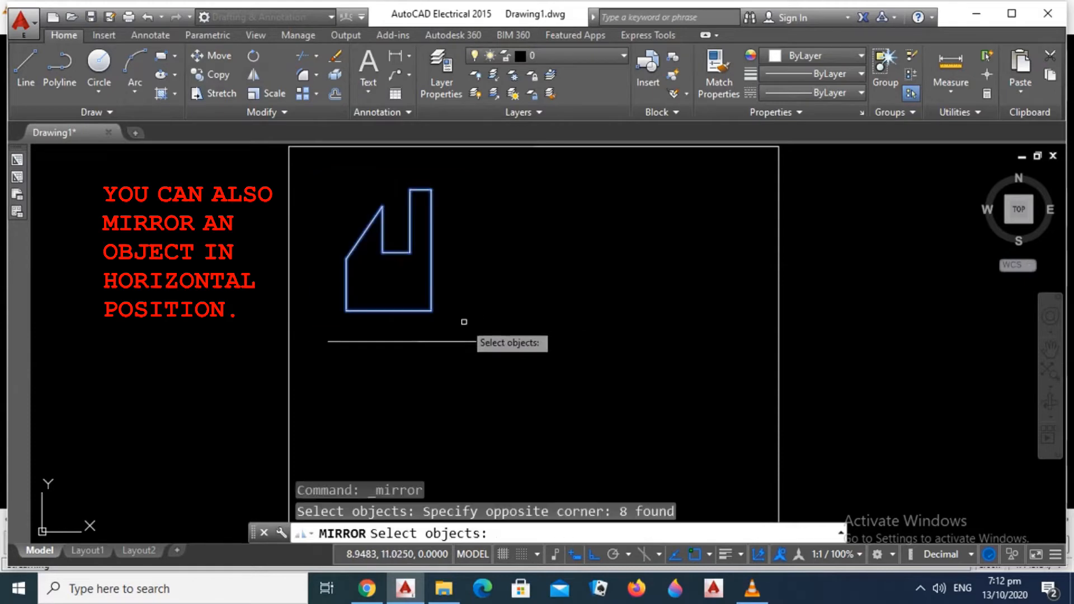
{"action": "key", "text": "Return"}
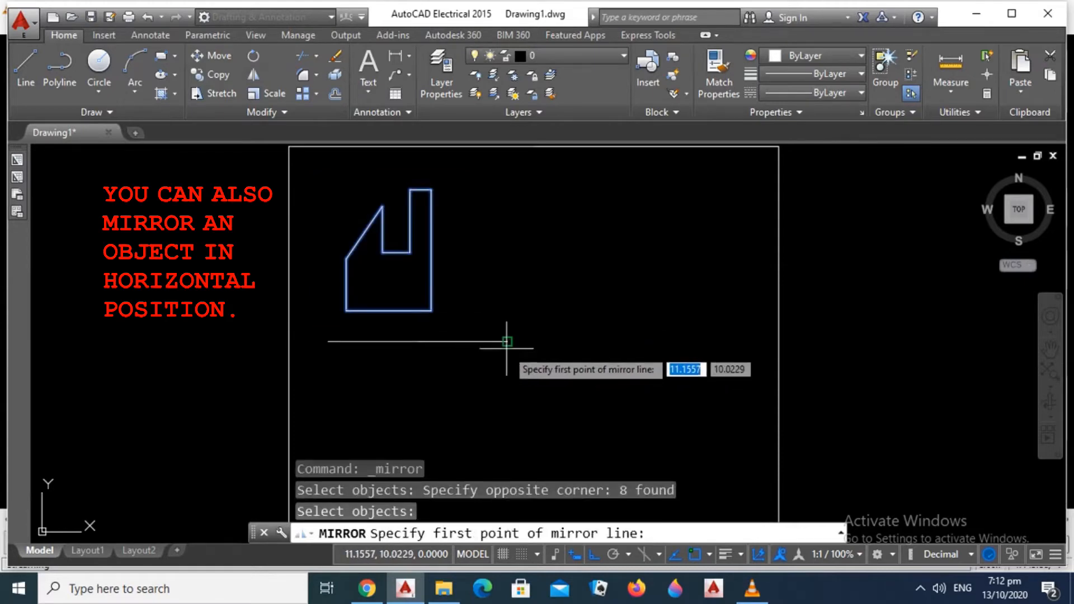
{"action": "left_click", "coordinate": [507, 342]}
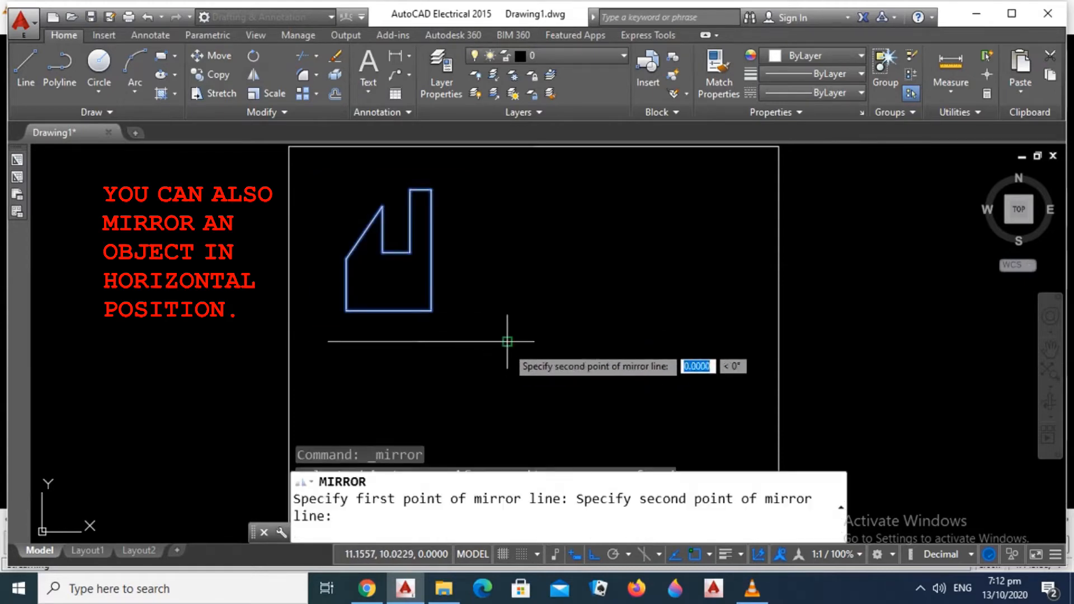
{"action": "left_click", "coordinate": [319, 341]}
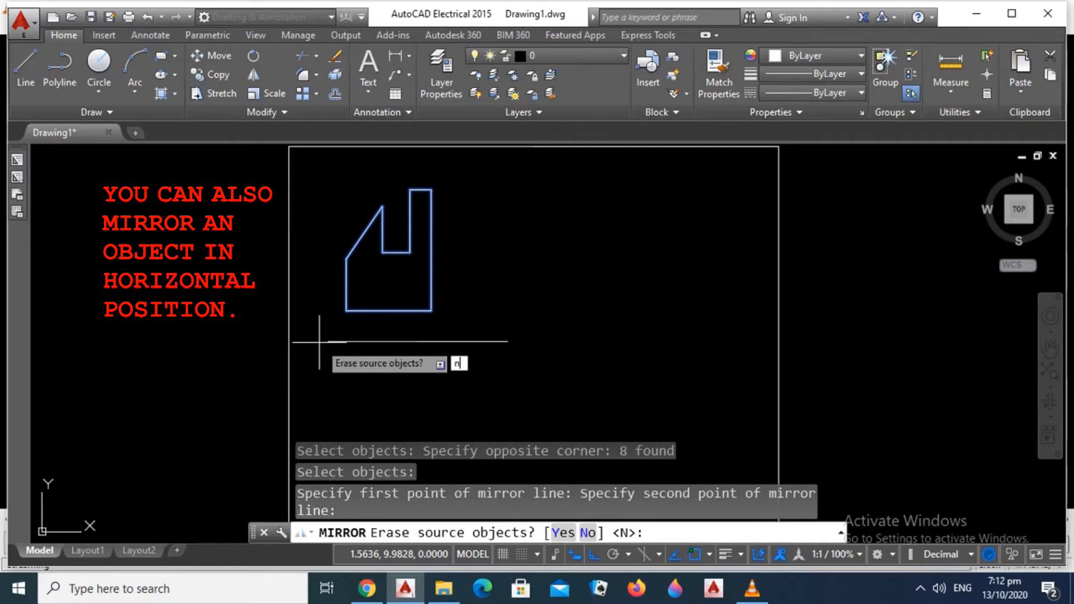
{"action": "key", "text": "Return"}
{"action": "middle_click_drag", "start_coordinate": [376, 360], "coordinate": [398, 311]}
{"action": "middle_click_drag", "start_coordinate": [538, 408], "coordinate": [531, 415]}
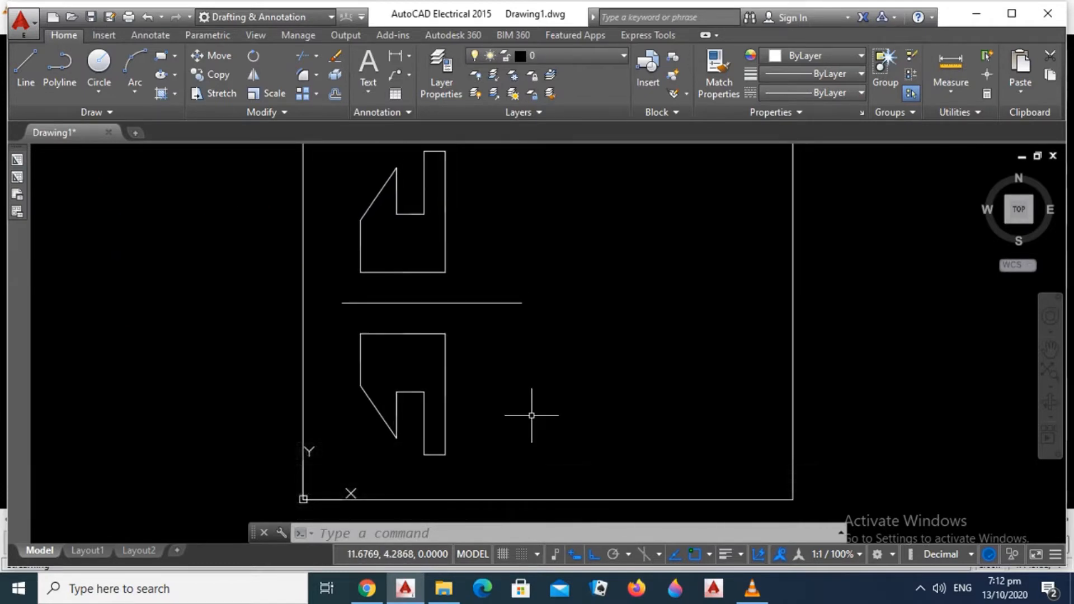
{"action": "key", "text": "Escape"}
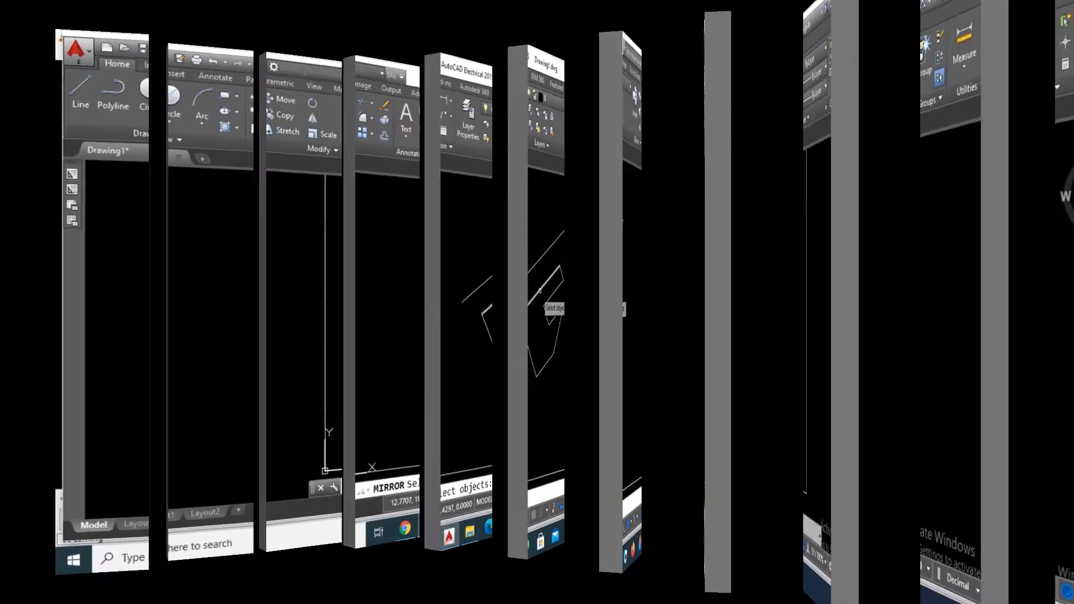
- Mirror all eight segments of the tilted profile across the angled line above it, keeping the source objects
{"action": "left_click", "coordinate": [534, 304]}
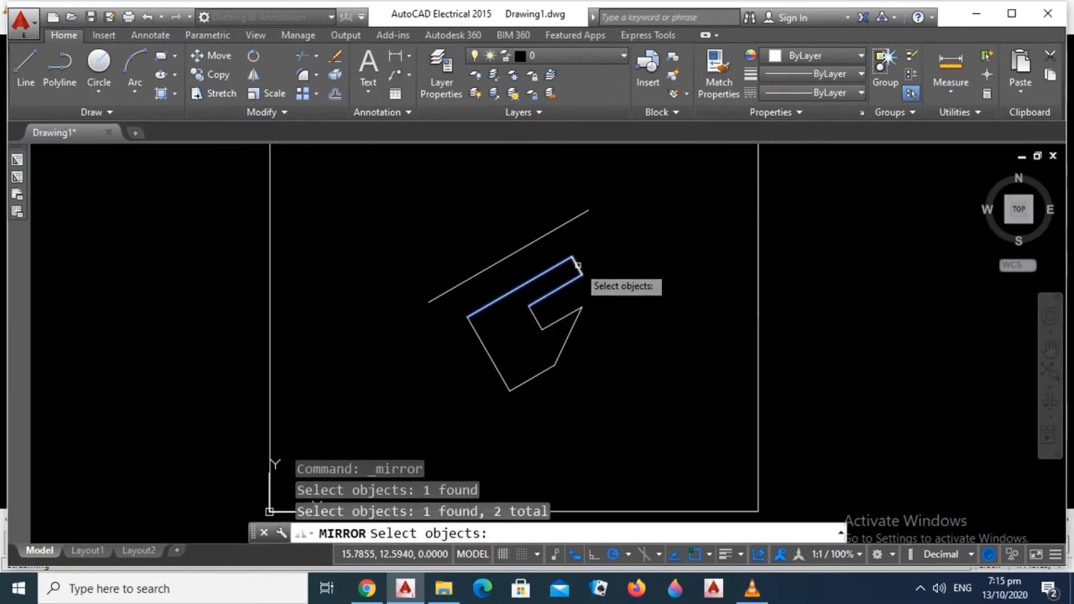
{"action": "left_click", "coordinate": [578, 267]}
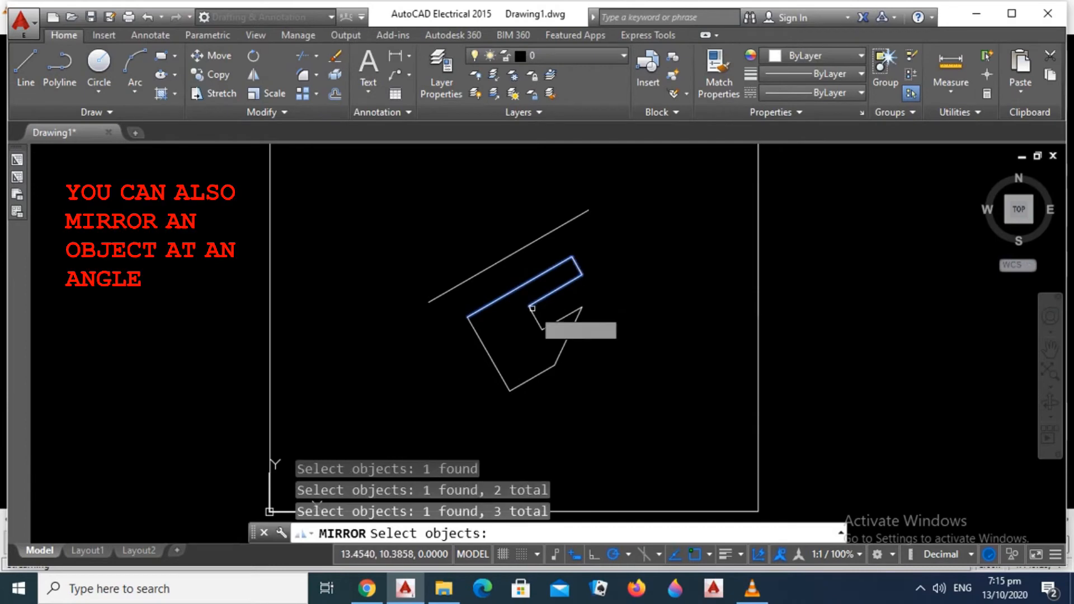
{"action": "left_click", "coordinate": [533, 318]}
{"action": "left_click", "coordinate": [563, 316]}
{"action": "left_click", "coordinate": [570, 333]}
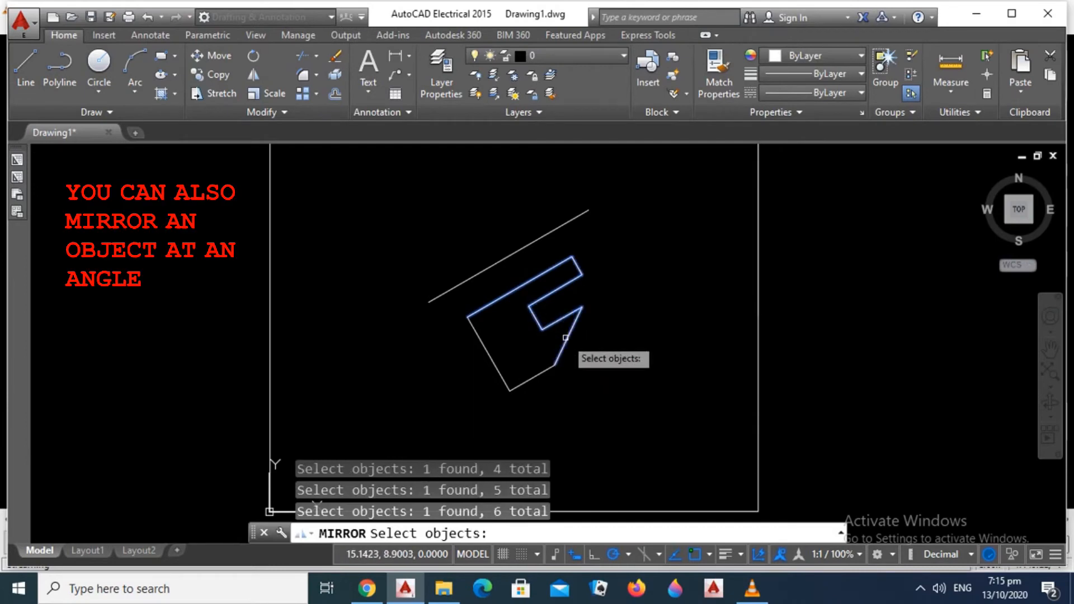
{"action": "left_click", "coordinate": [547, 371]}
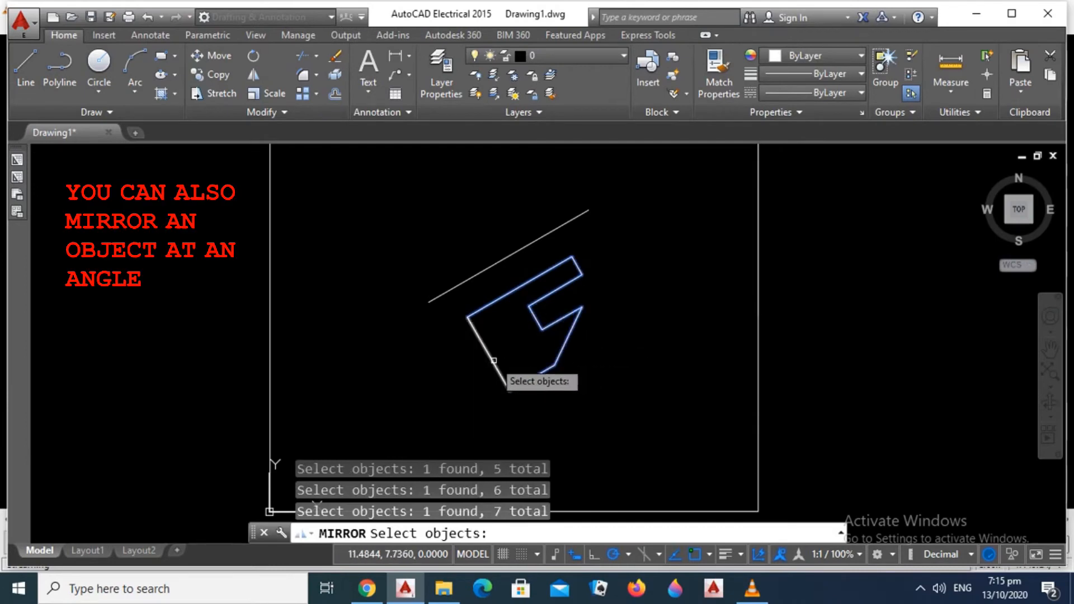
{"action": "key", "text": "Return"}
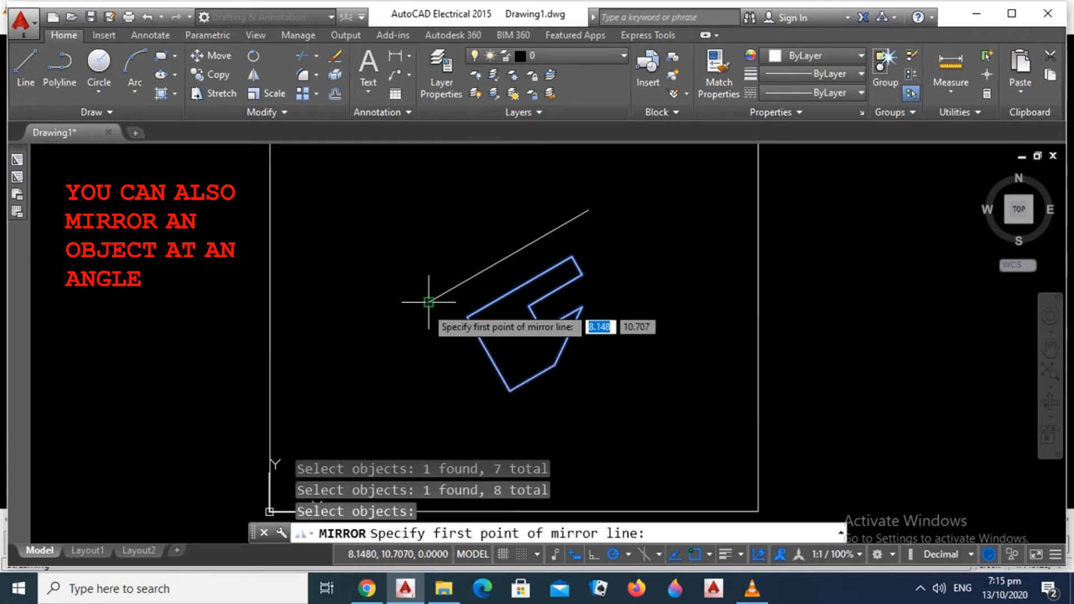
{"action": "left_click", "coordinate": [429, 302]}
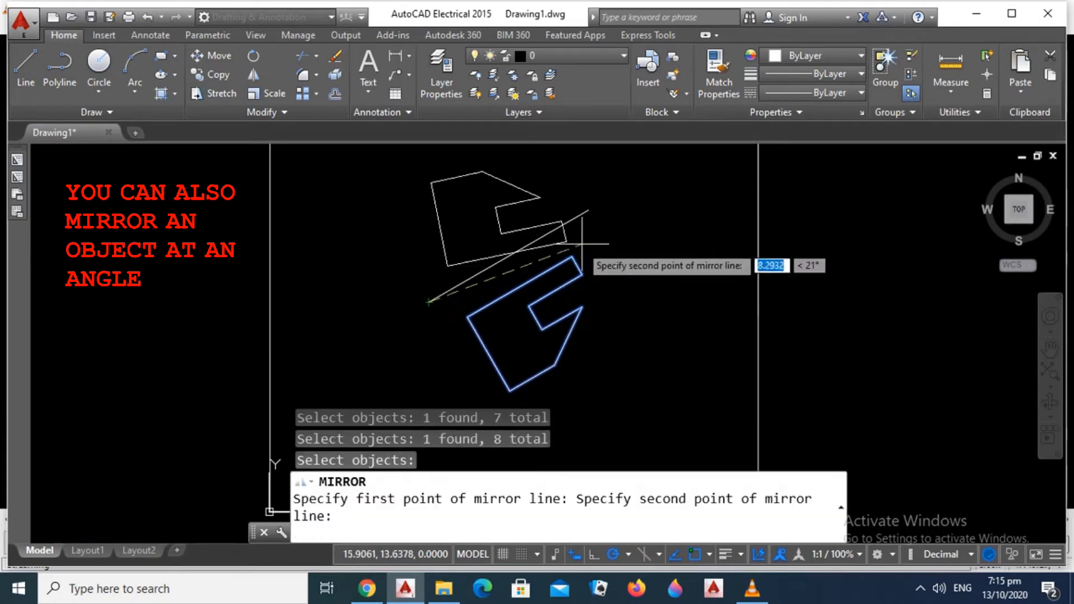
{"action": "left_click", "coordinate": [588, 211]}
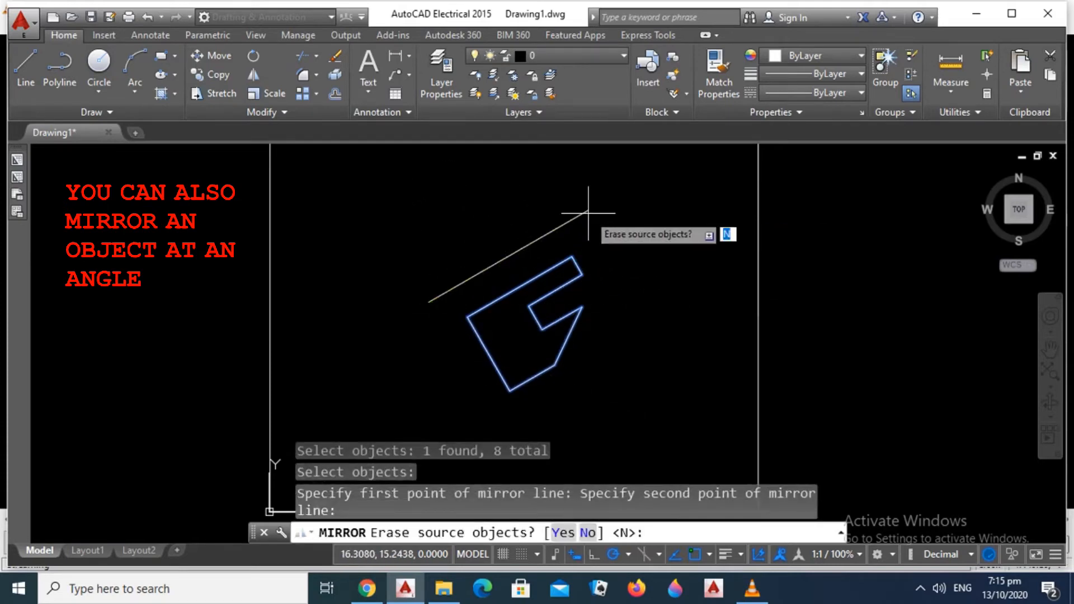
{"action": "key", "text": "Return"}
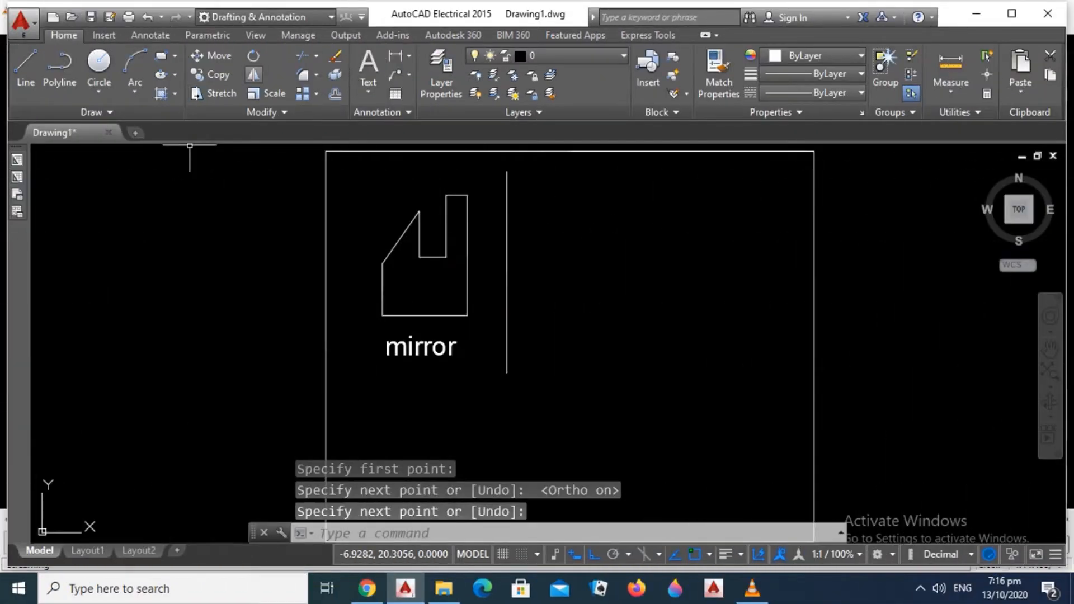
- Mirror the notched profile together with its "mirror" text across the vertical line, keeping the source objects
{"action": "left_click", "coordinate": [253, 74]}
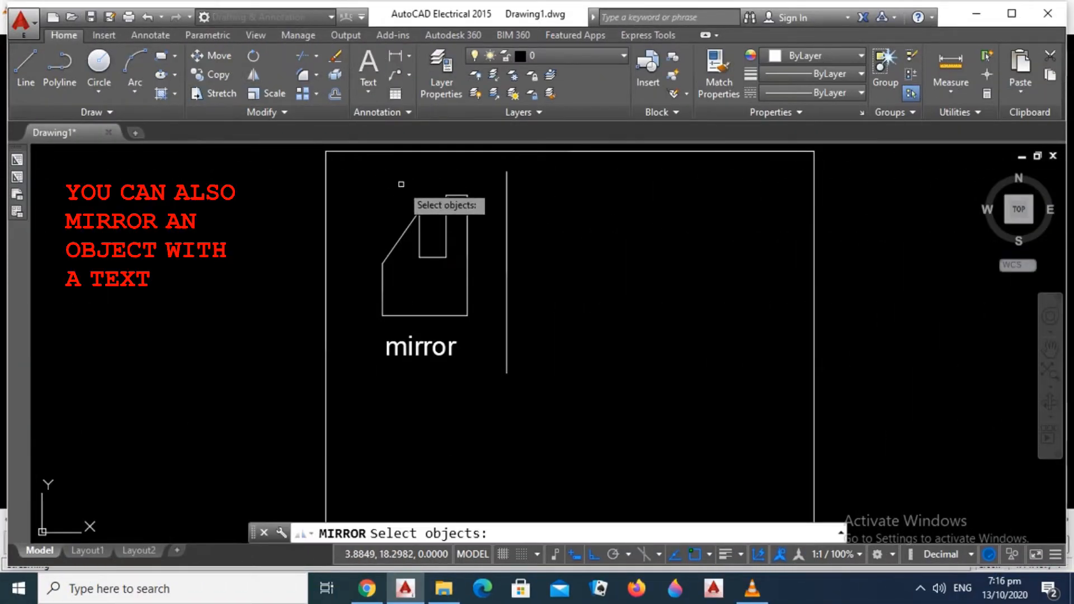
{"action": "left_click", "coordinate": [358, 180]}
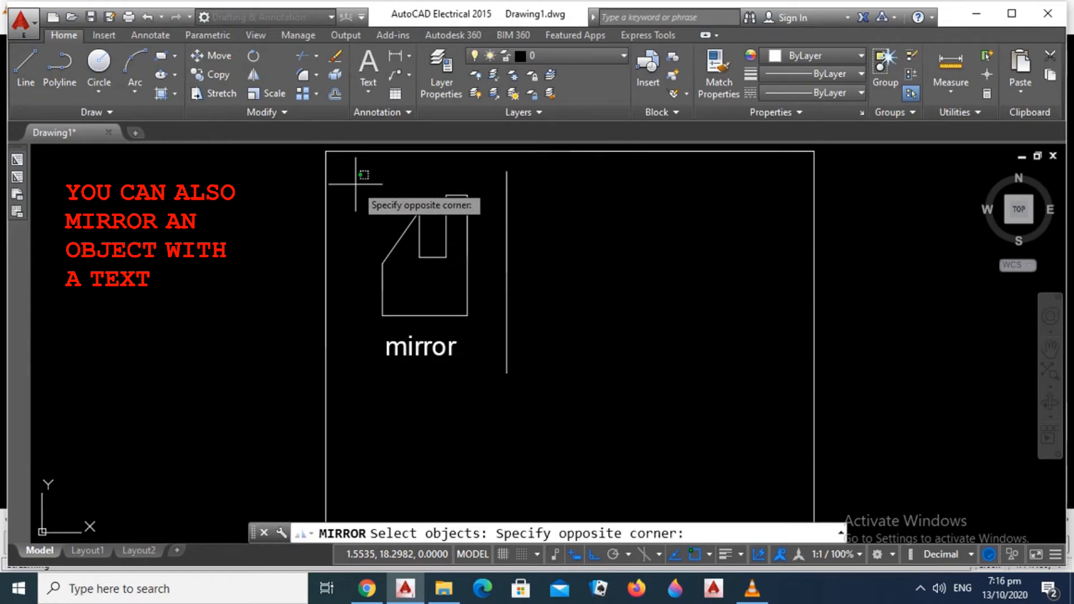
{"action": "left_click", "coordinate": [503, 368]}
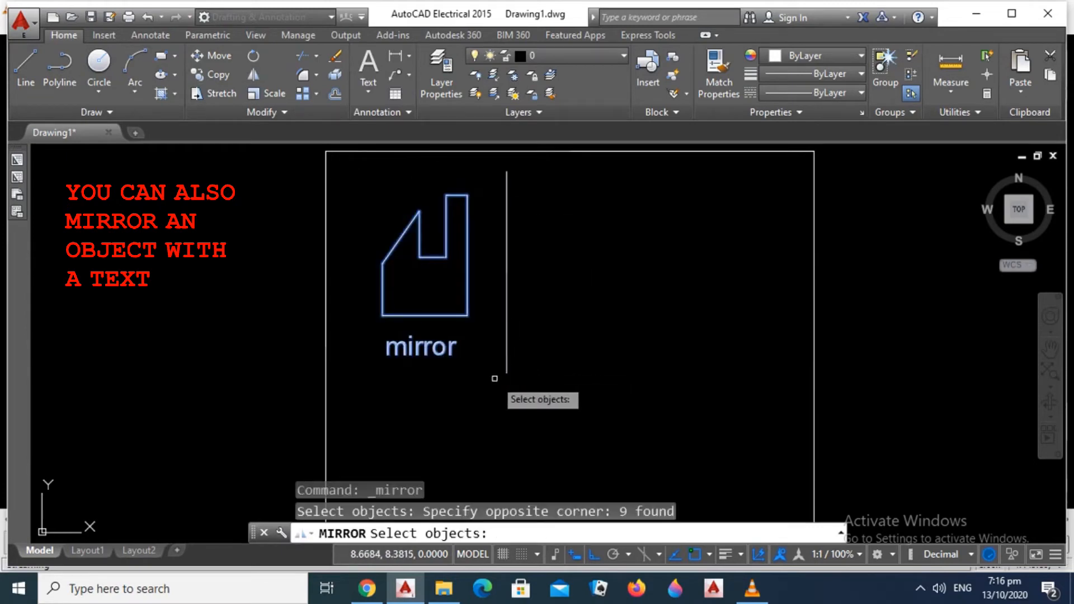
{"action": "key", "text": "Return"}
{"action": "left_click", "coordinate": [506, 372]}
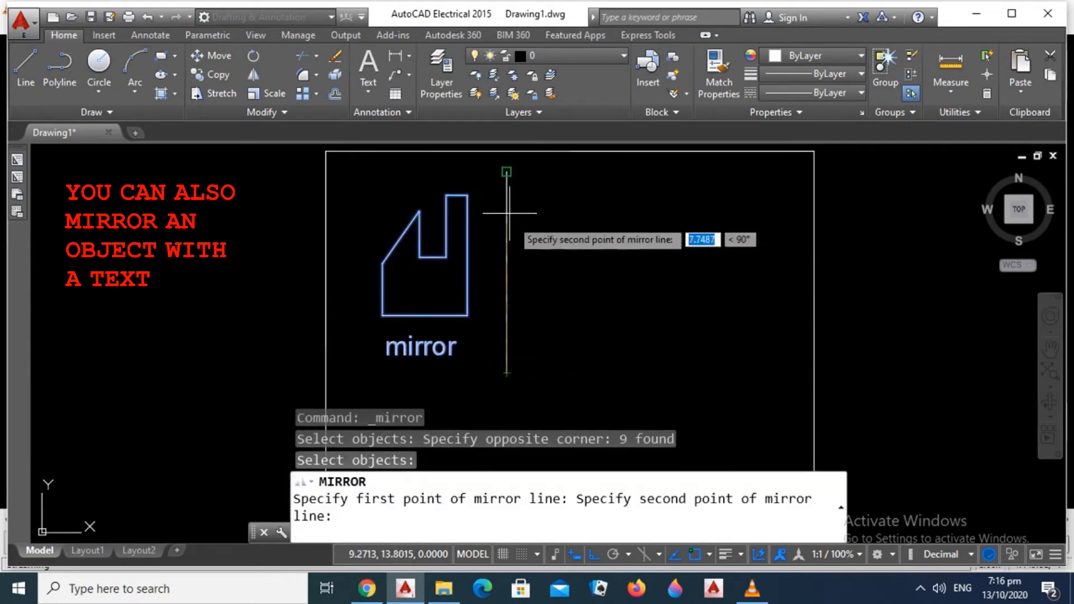
{"action": "left_click", "coordinate": [504, 171]}
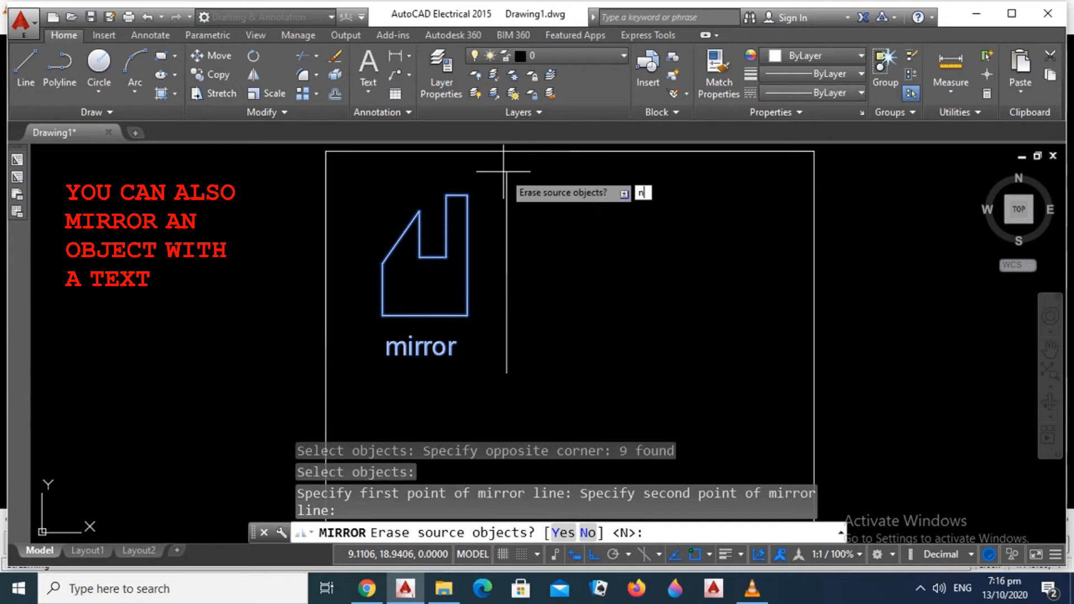
{"action": "type", "text": "n"}
{"action": "key", "text": "Return"}
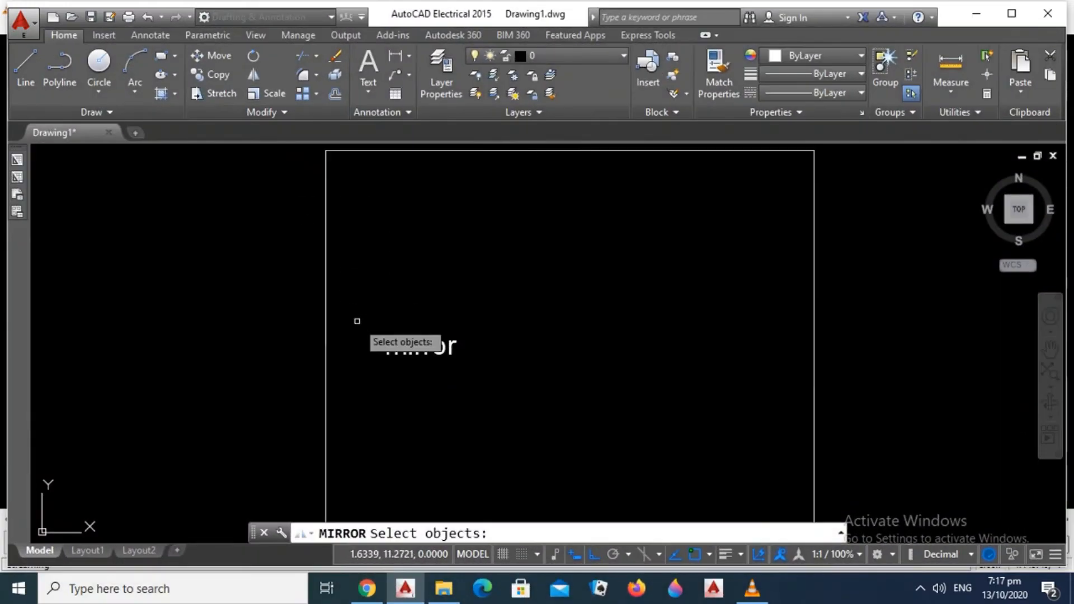
- Mirror the "mirror" text across an undrawn vertical line picked just to its right, keeping the source object
{"action": "left_click", "coordinate": [359, 319]}
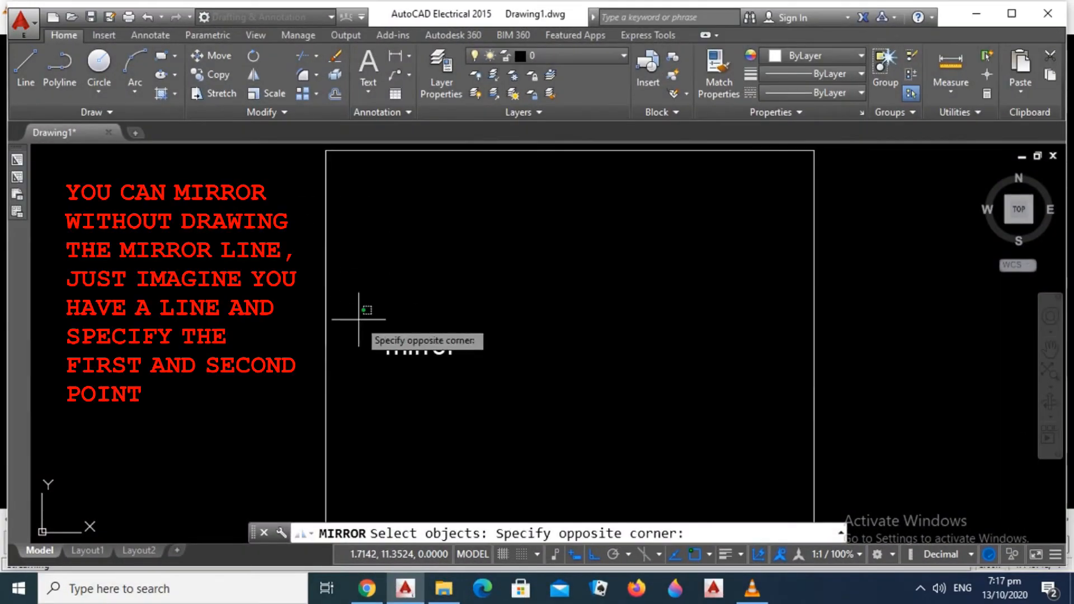
{"action": "left_click", "coordinate": [473, 394]}
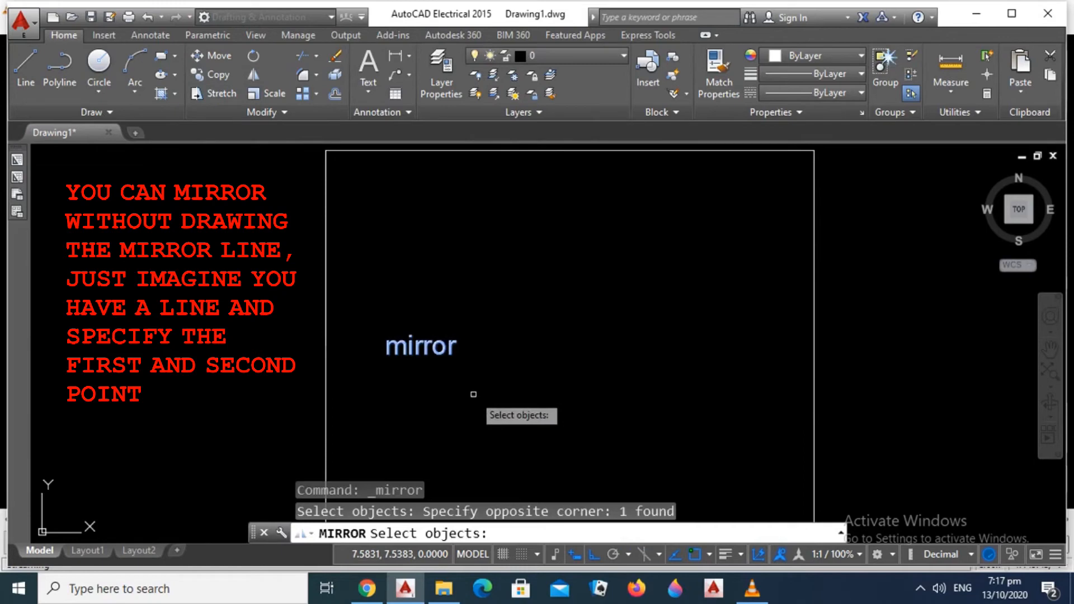
{"action": "key", "text": "Return"}
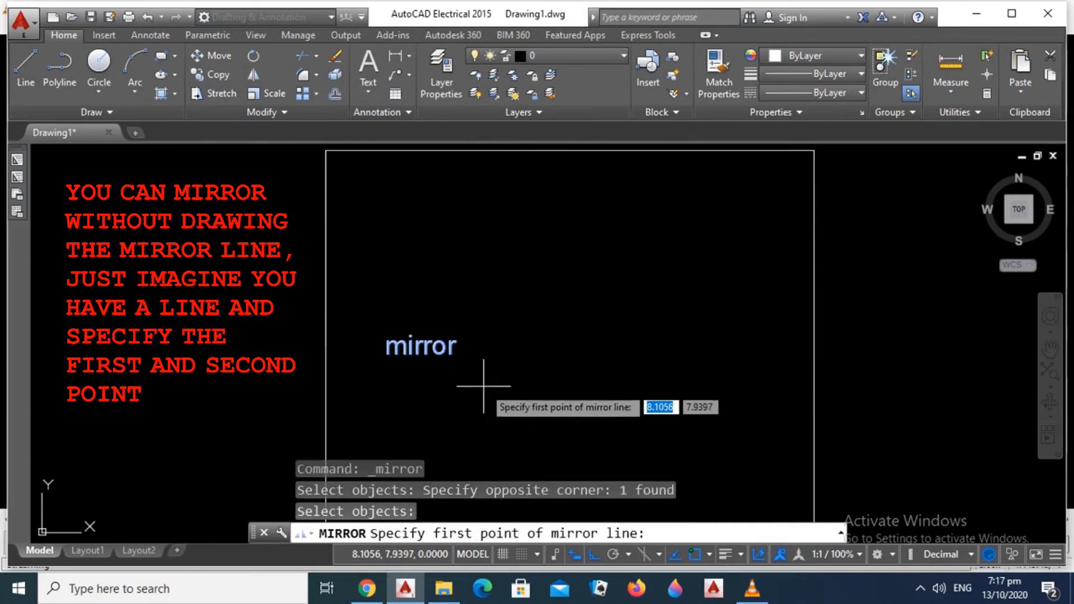
{"action": "left_click", "coordinate": [490, 382]}
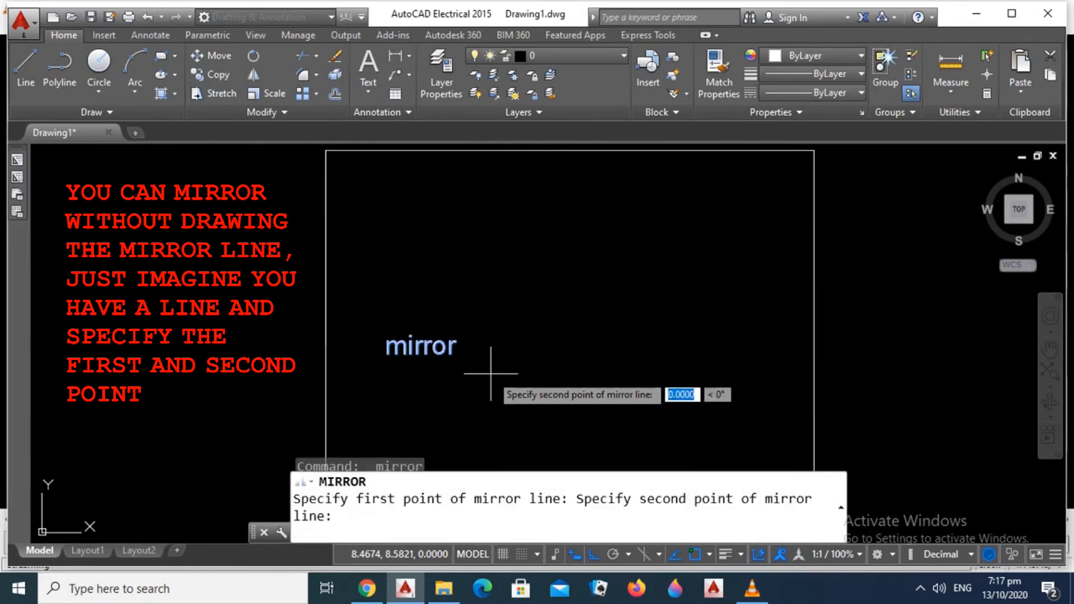
{"action": "left_click", "coordinate": [492, 295]}
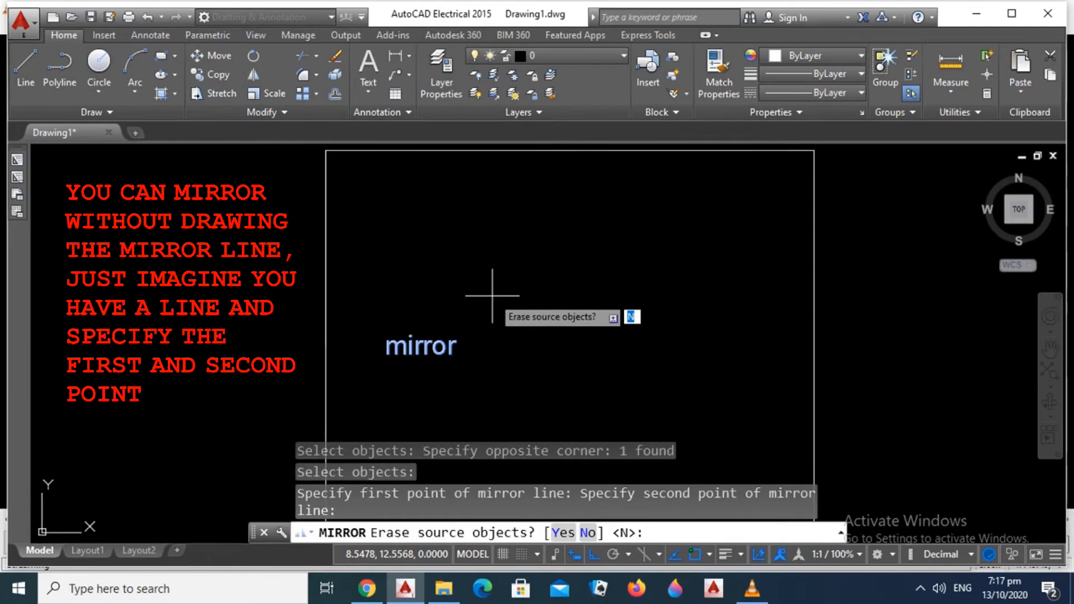
{"action": "key", "text": "Return"}
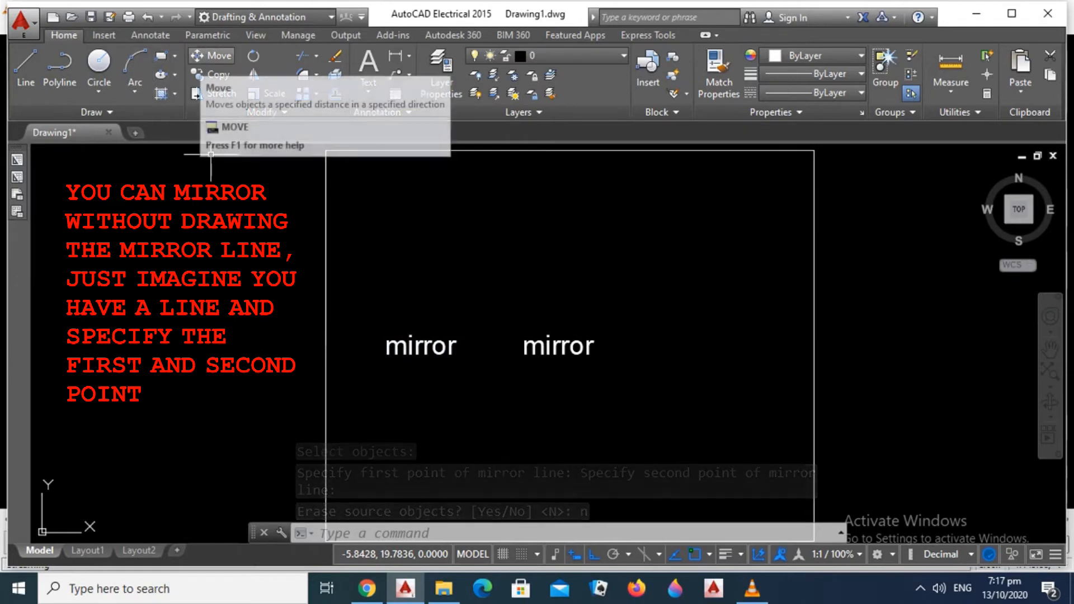
- Mirror the right-hand "mirror" text across an undrawn horizontal line just below it, answering No to erasing the source
{"action": "type", "text": "mi"}
{"action": "key", "text": "Return"}
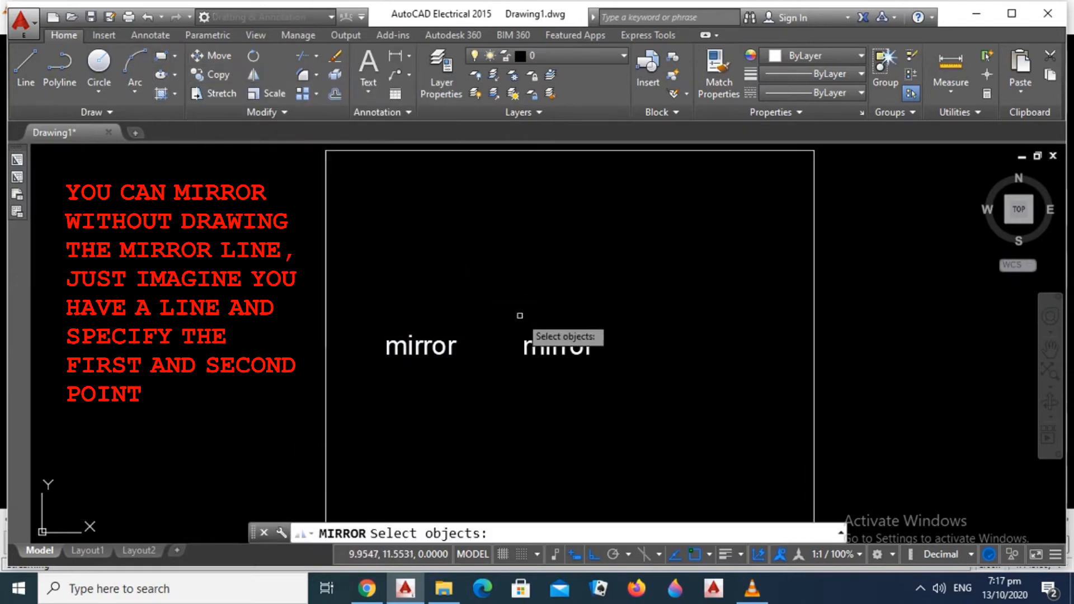
{"action": "left_click", "coordinate": [501, 314]}
{"action": "left_click", "coordinate": [626, 381]}
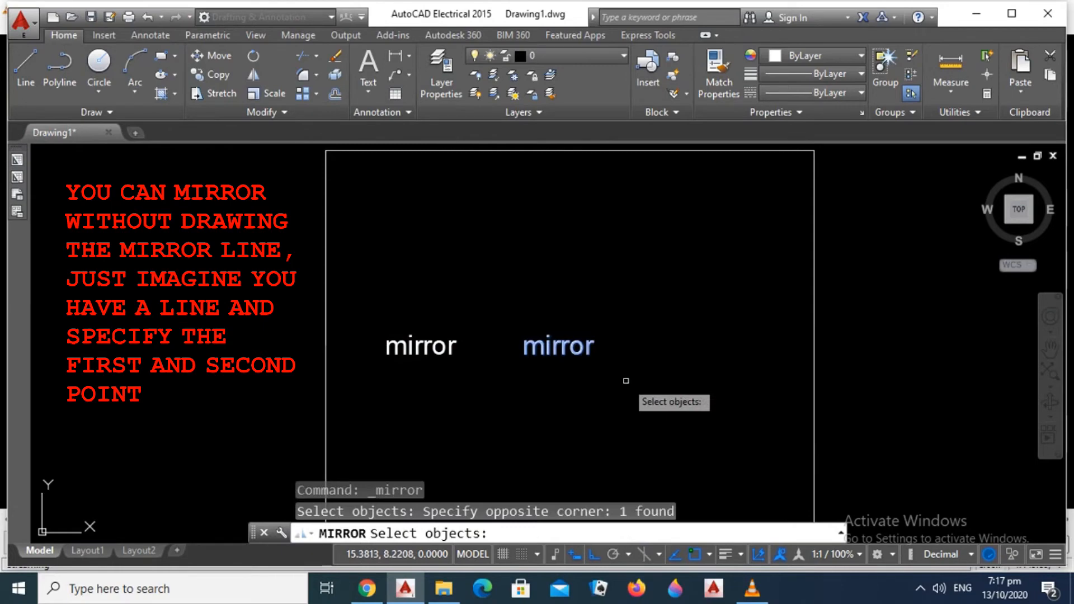
{"action": "key", "text": "Return"}
{"action": "left_click", "coordinate": [626, 381]}
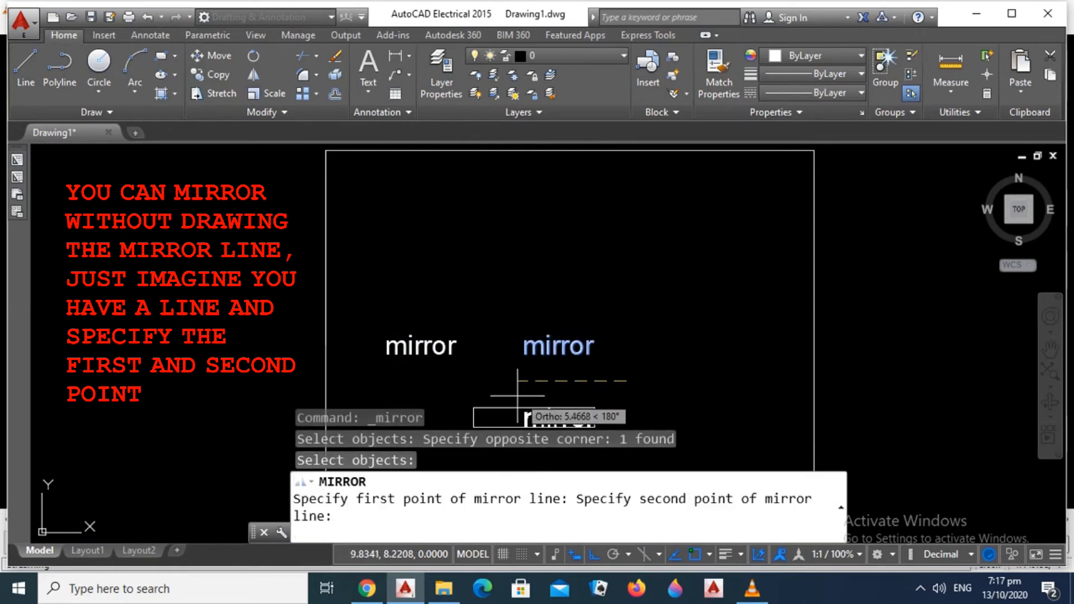
{"action": "left_click", "coordinate": [478, 383]}
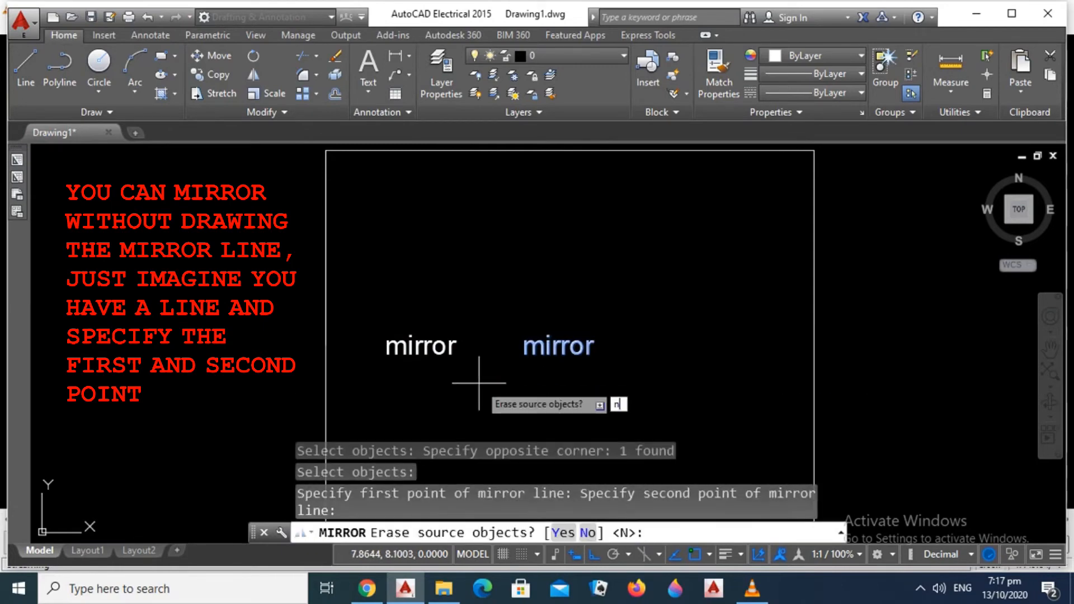
{"action": "key", "text": "Return"}
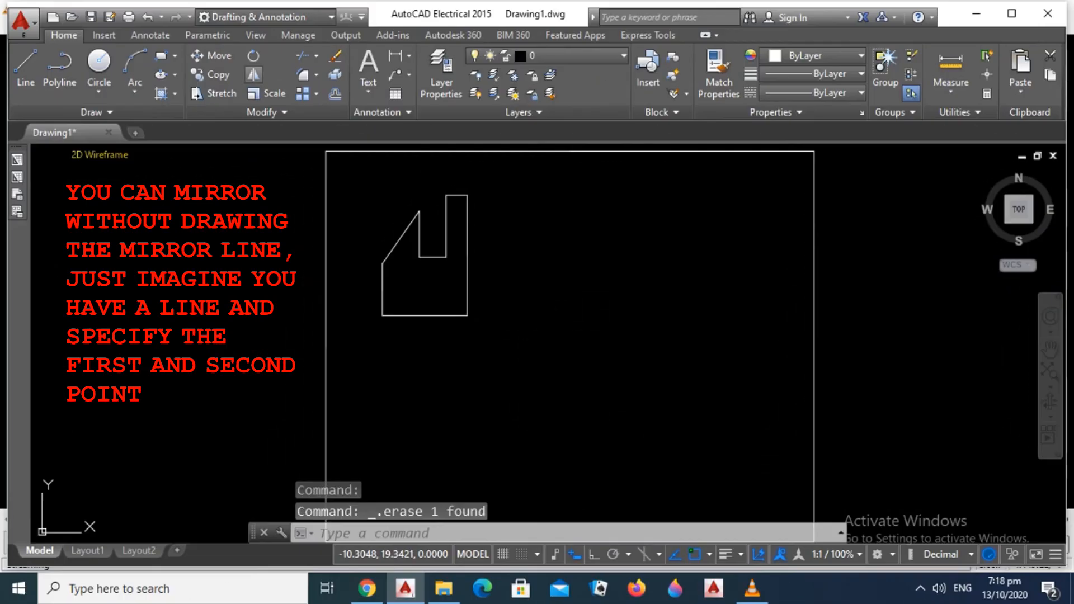
- Mirror the notched profile across an undrawn vertical line to its right with Ortho on, keeping the source objects
{"action": "left_click", "coordinate": [254, 75]}
{"action": "left_click", "coordinate": [349, 172]}
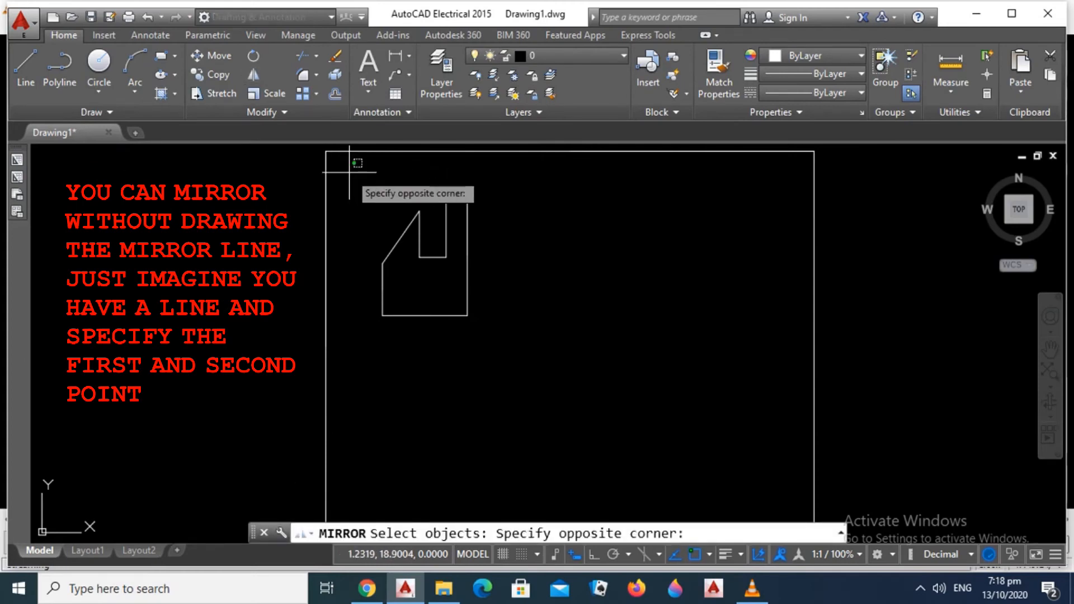
{"action": "left_click", "coordinate": [479, 361]}
{"action": "key", "text": "Return"}
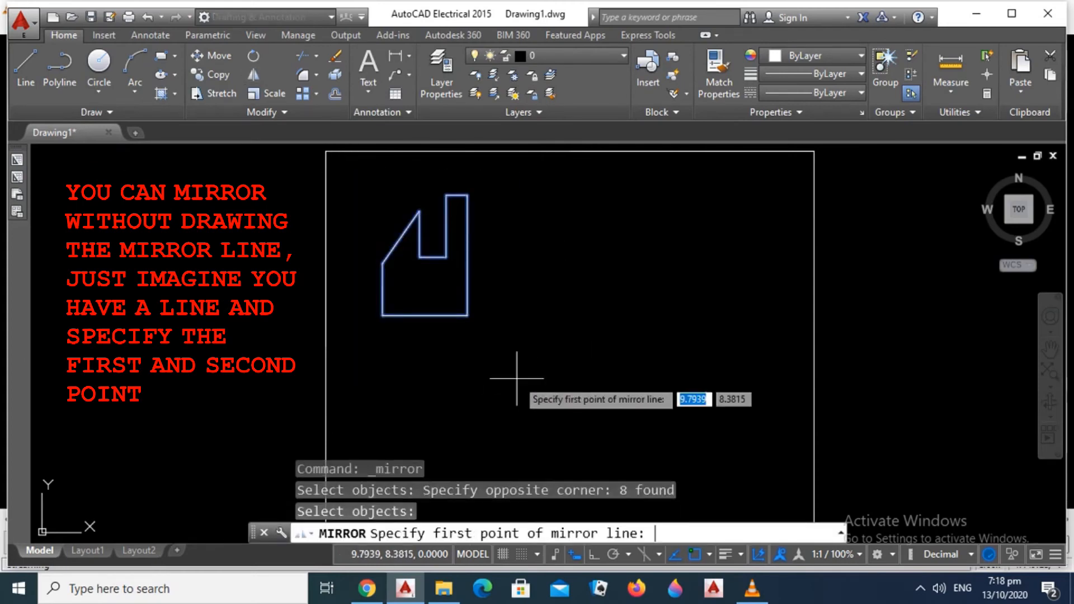
{"action": "left_click", "coordinate": [538, 344]}
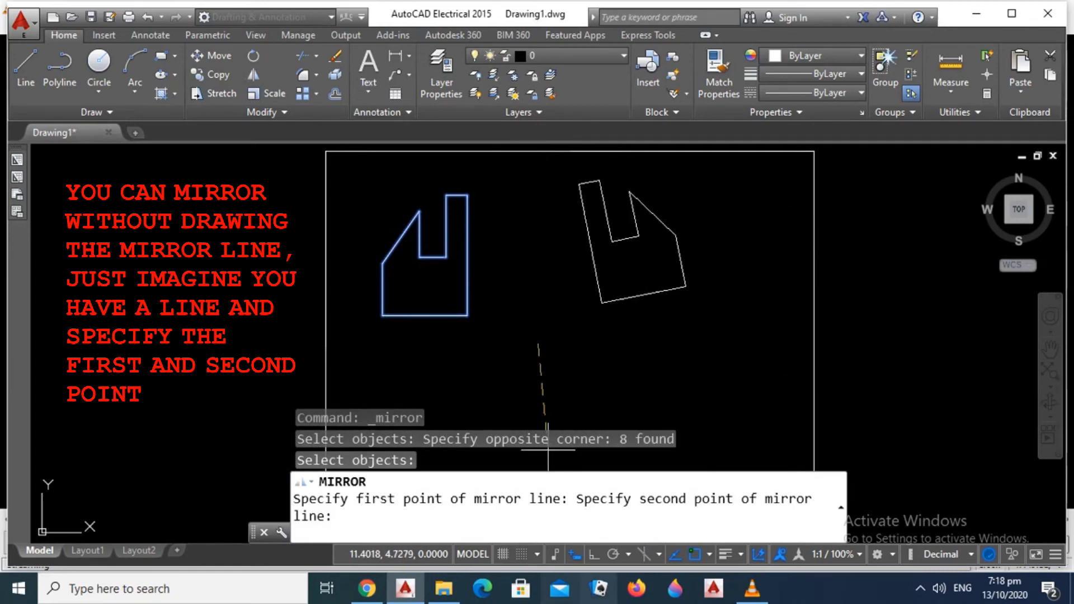
{"action": "left_click", "coordinate": [543, 170]}
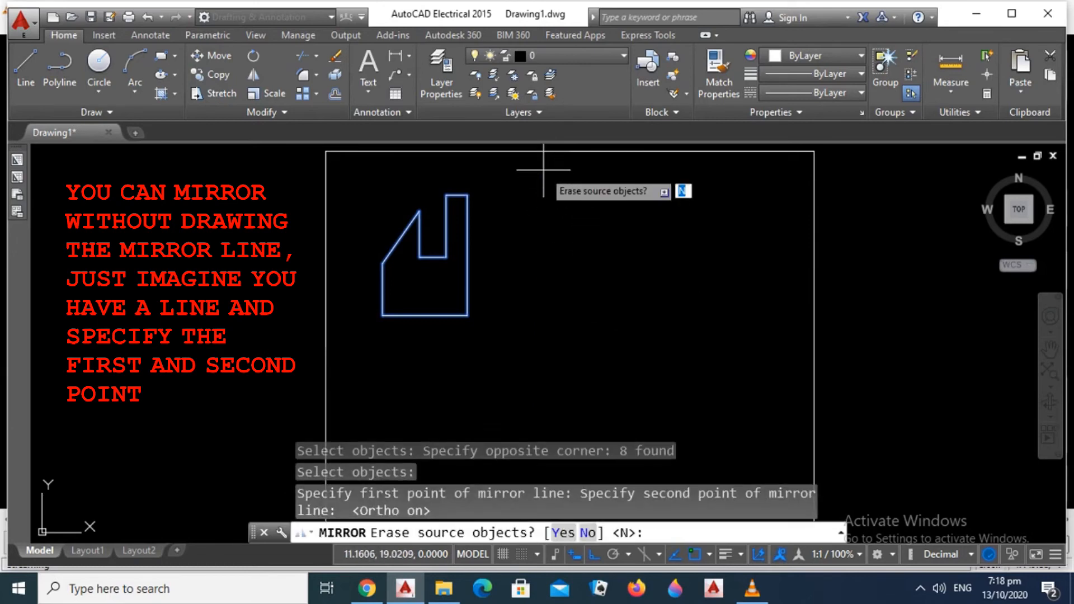
{"action": "key", "text": "Return"}
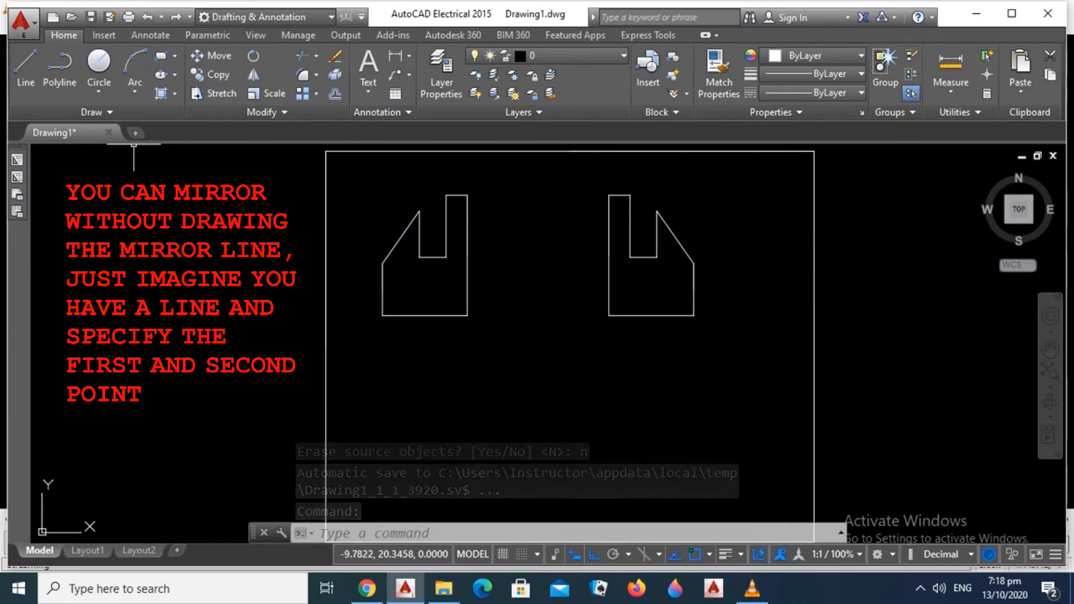
- Mirror the left notched profile across an undrawn horizontal line just below it, answering No to erasing the source objects
{"action": "left_click", "coordinate": [254, 74]}
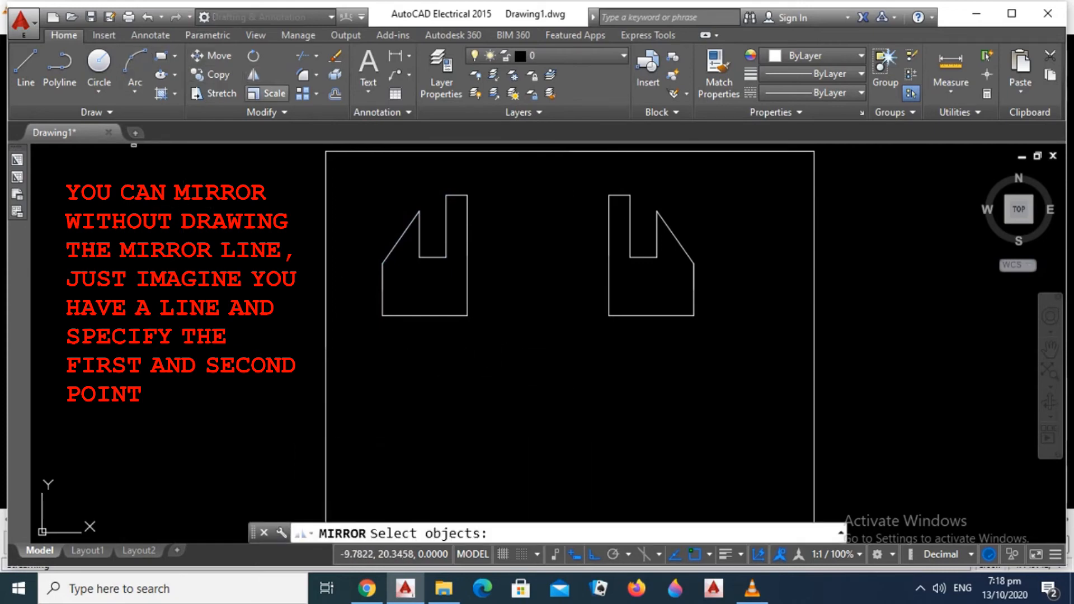
{"action": "left_click", "coordinate": [359, 185]}
{"action": "left_click", "coordinate": [536, 323]}
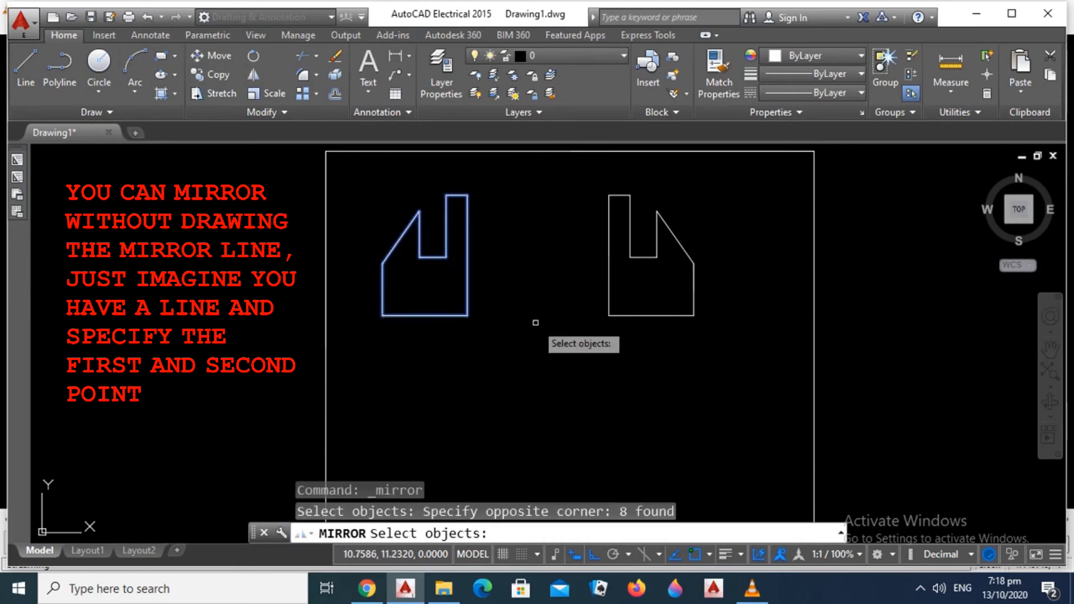
{"action": "key", "text": "Return"}
{"action": "left_click", "coordinate": [380, 348]}
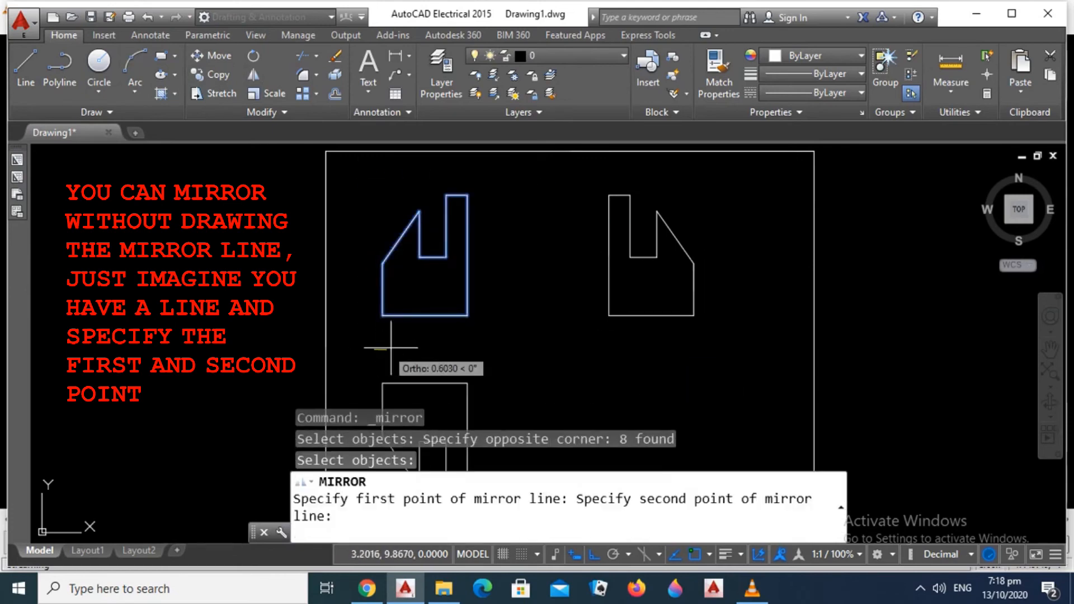
{"action": "left_click", "coordinate": [486, 347]}
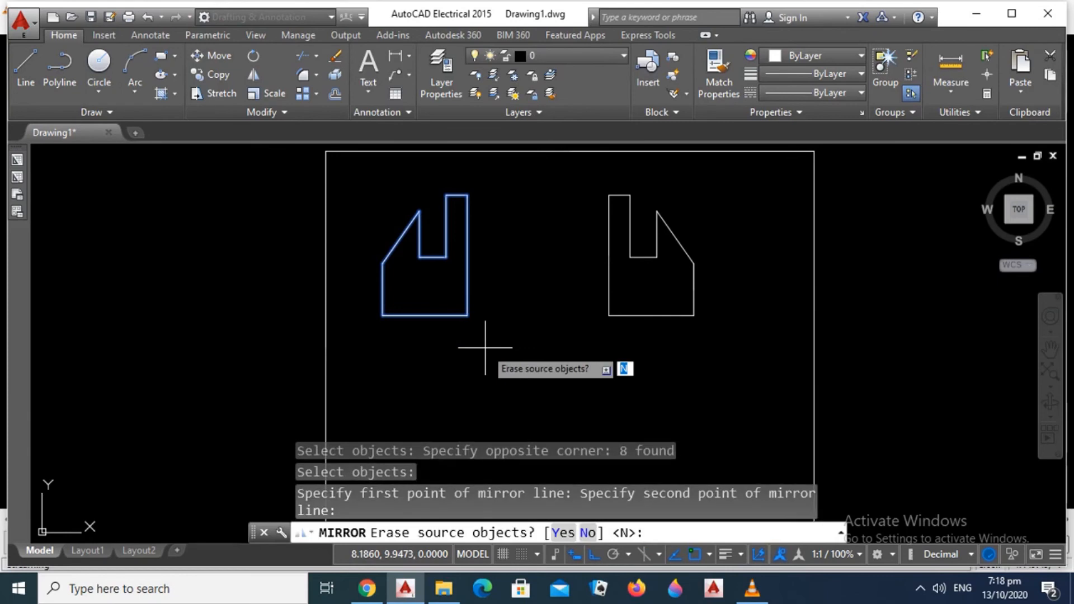
{"action": "key", "text": "BackSpace"}
{"action": "type", "text": "n"}
{"action": "key", "text": "Return"}
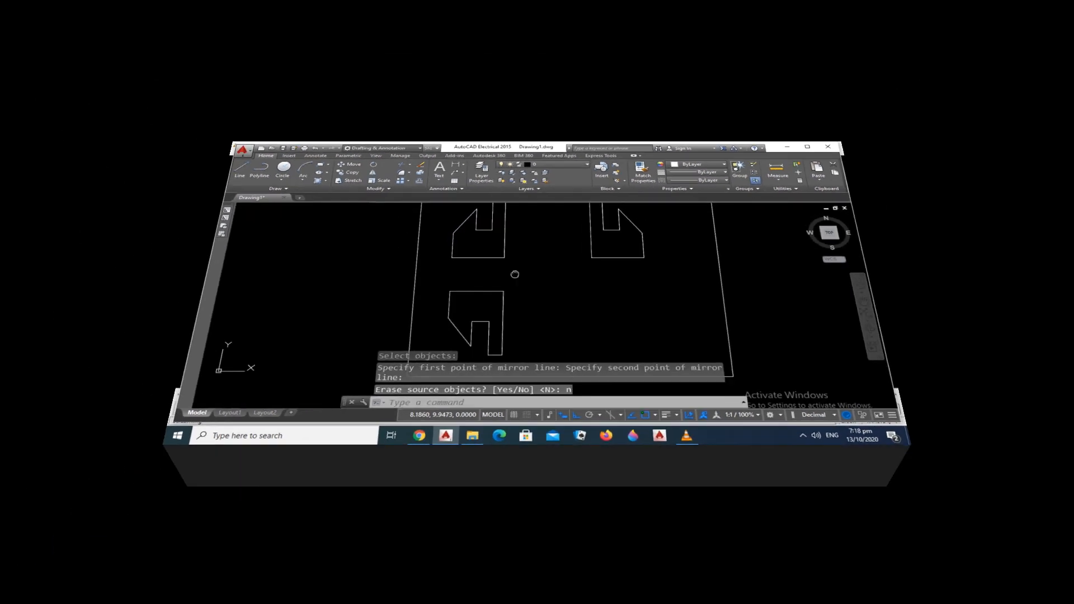